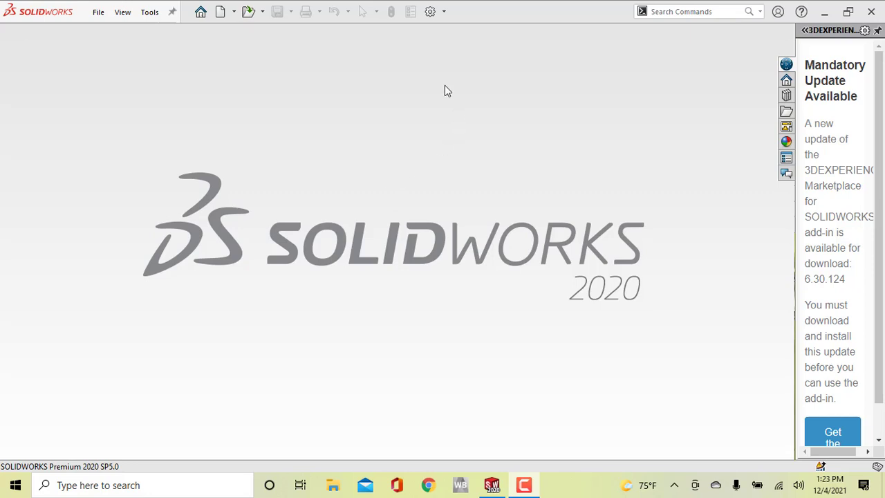
pyautogui.click(173, 12)
pyautogui.click(97, 14)
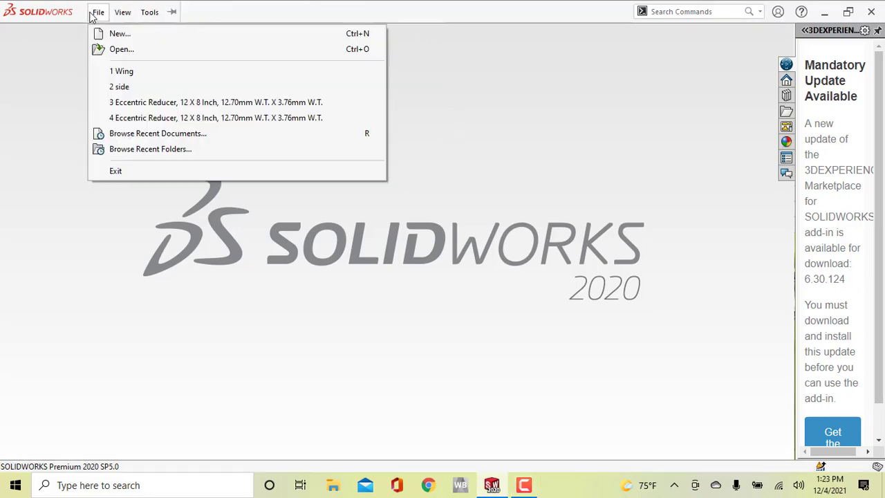
pyautogui.click(173, 12)
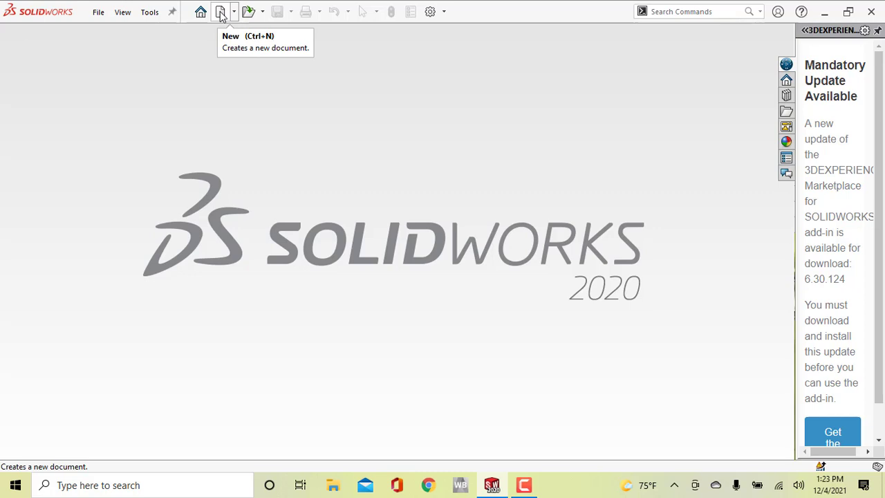
# Create a new part document and start a sketch on the Front Plane
pyautogui.click(221, 14)
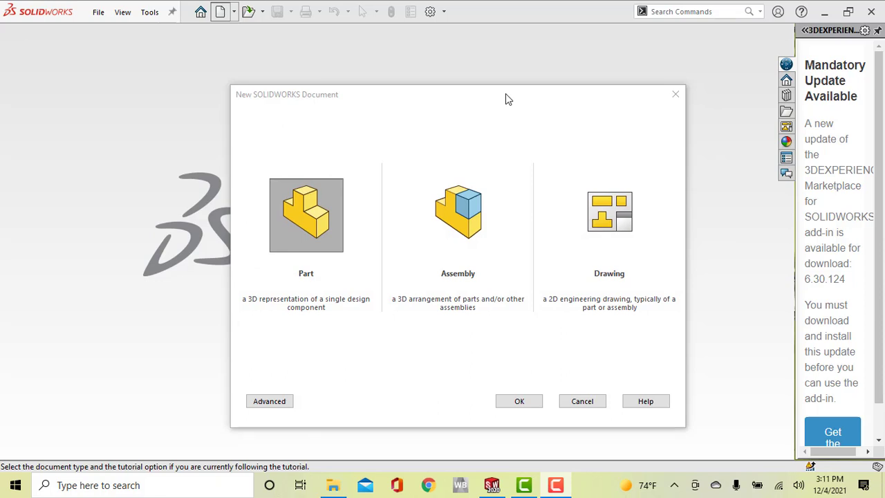
pyautogui.doubleClick(309, 215)
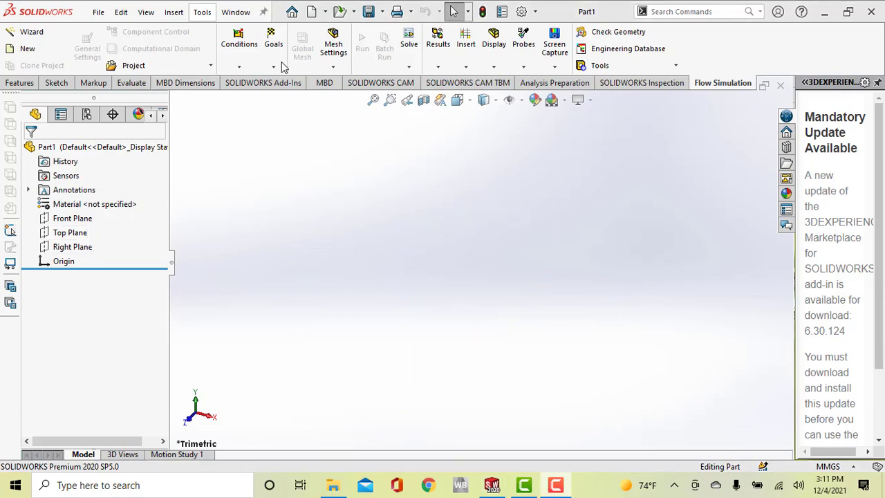
pyautogui.click(72, 221)
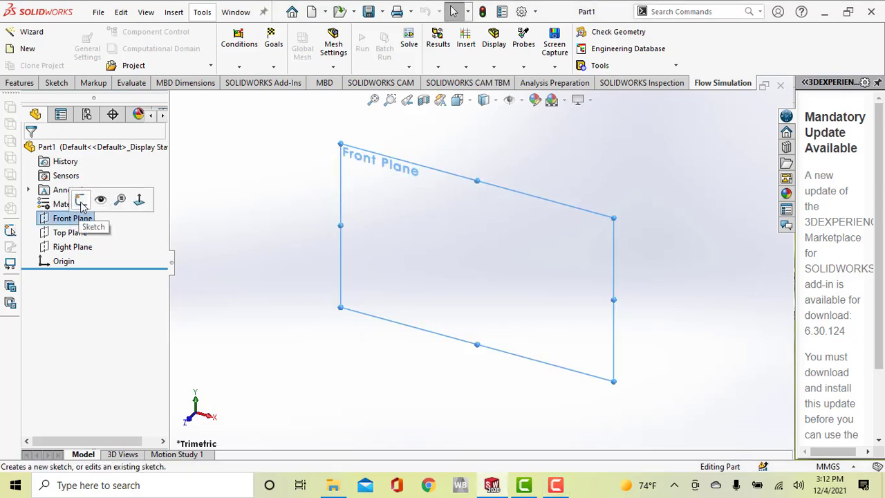
pyautogui.click(81, 201)
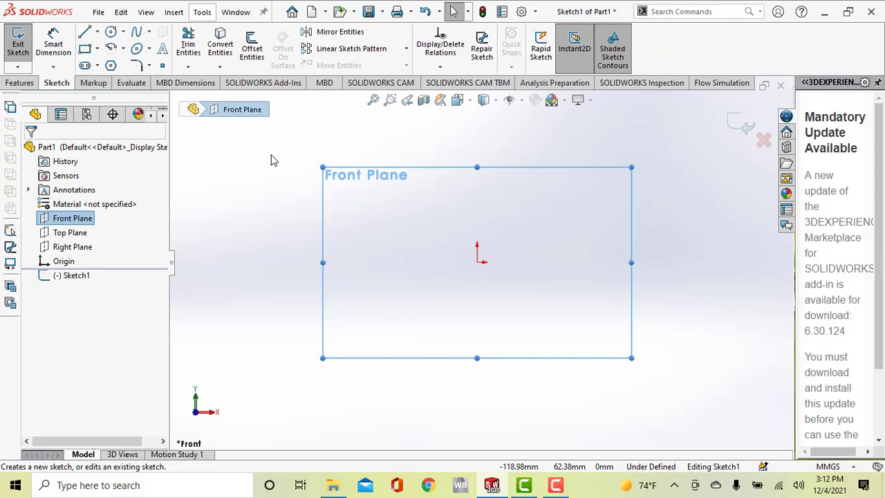
# Sketch a circle centred on the origin with a radius of about 64 mm
pyautogui.click(111, 33)
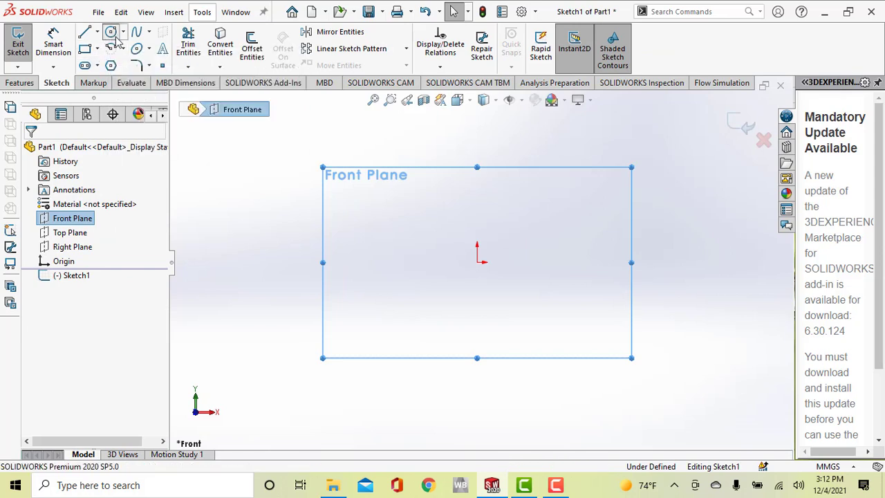
pyautogui.click(477, 263)
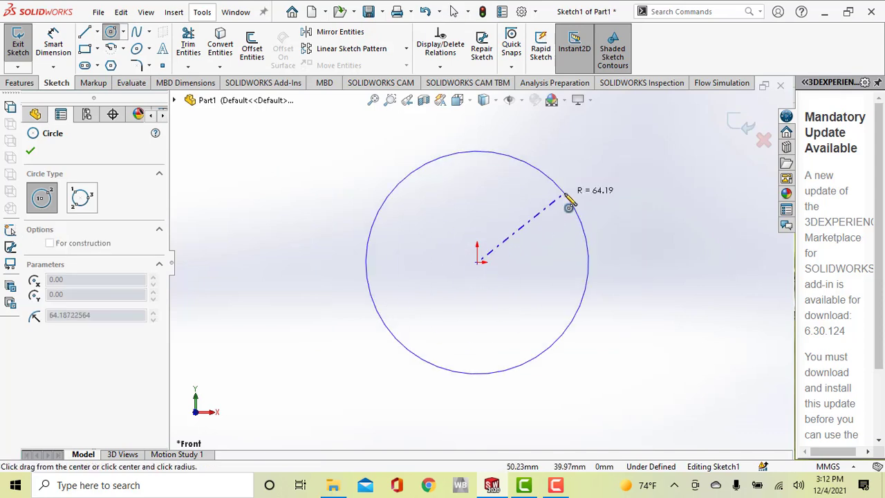
pyautogui.click(571, 203)
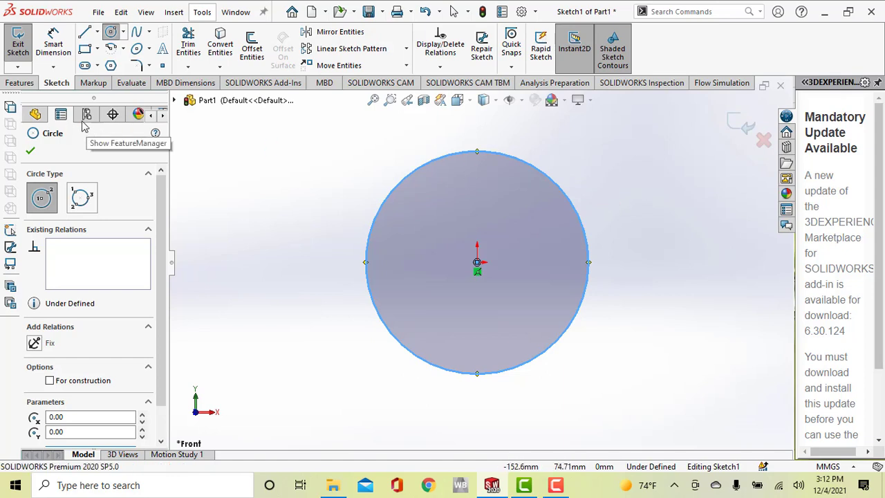
# Extrude the circle as a blind boss to a depth of 100 mm
pyautogui.click(20, 83)
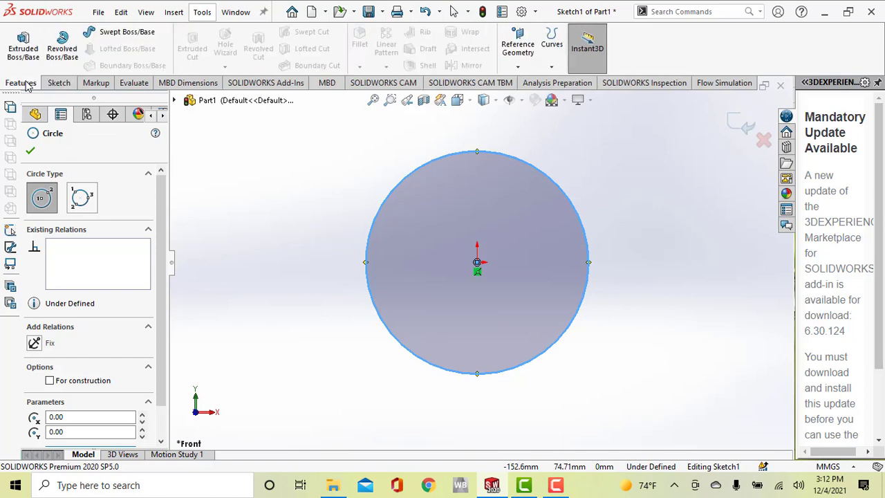
pyautogui.click(35, 47)
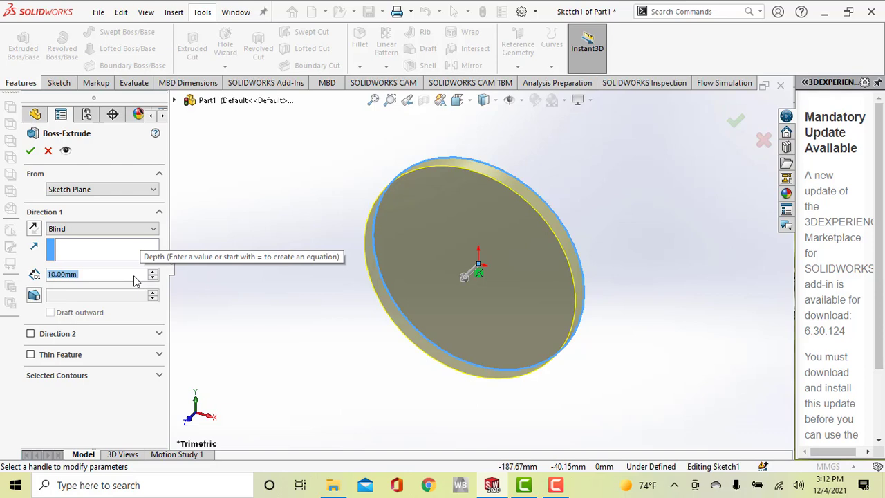
pyautogui.write('100')
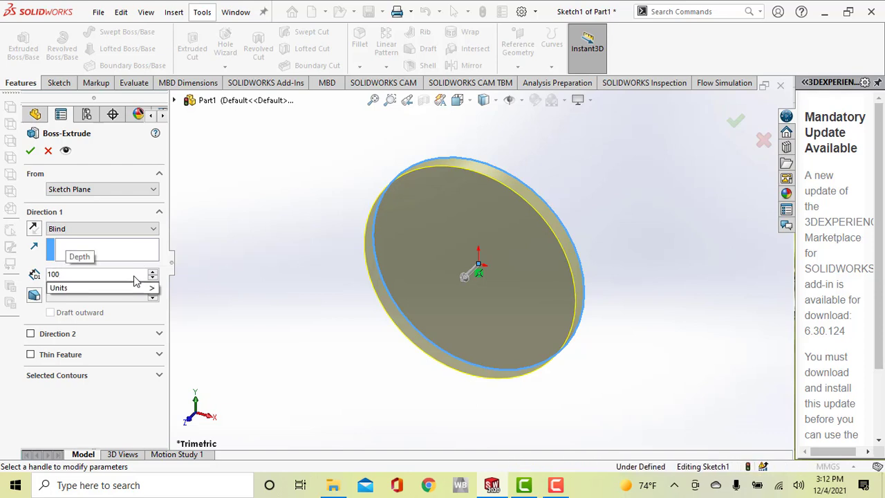
pyautogui.press('Return')
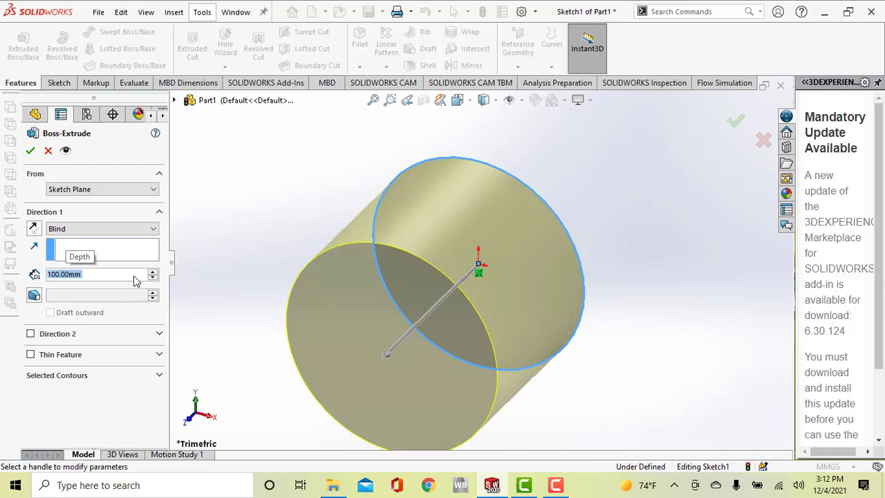
pyautogui.click(30, 151)
pyautogui.moveTo(590, 231); pyautogui.dragTo(598, 199, button='middle')
pyautogui.scroll(3, 571, 297)
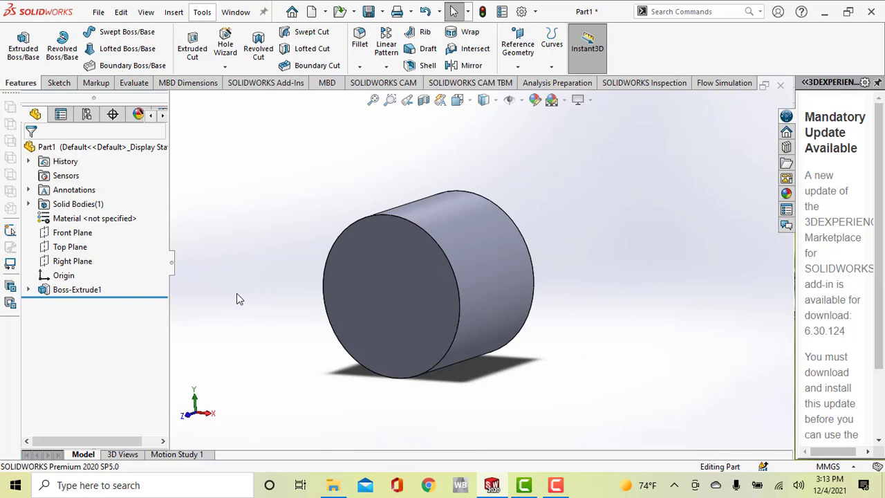
# Edit the cylinder's base sketch, dimension the circle's diameter to 250 mm, and exit the sketch
pyautogui.click(28, 290)
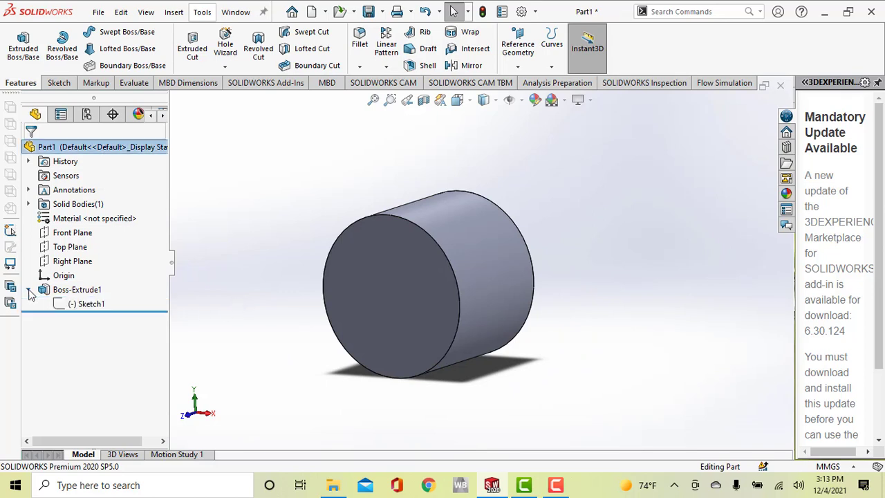
pyautogui.rightClick(82, 304)
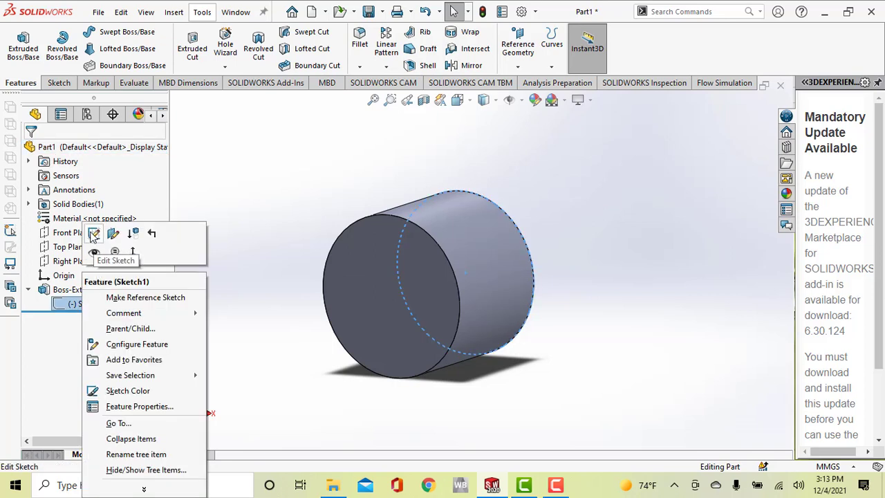
pyautogui.click(94, 234)
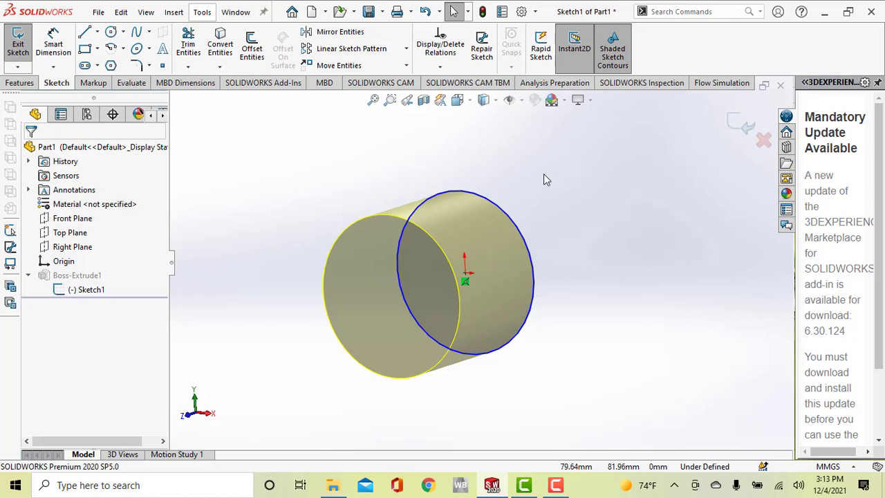
pyautogui.hotkey('ctrl', '1')
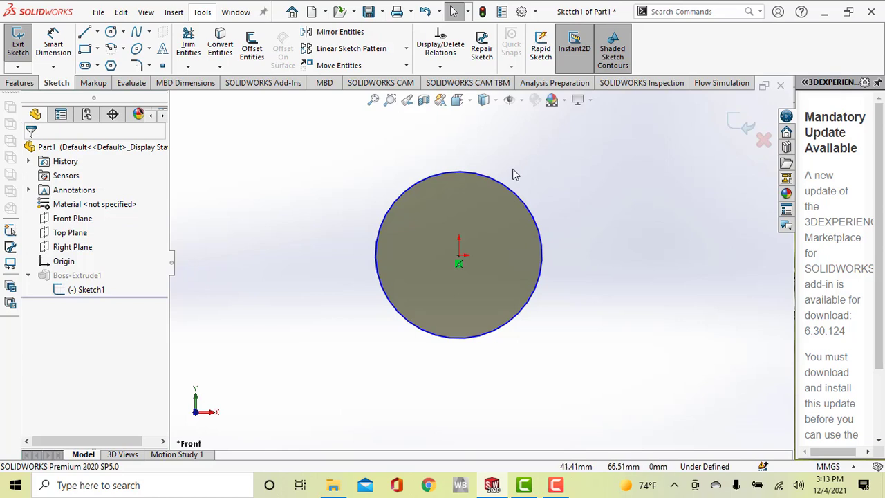
pyautogui.scroll(-1, 538, 181)
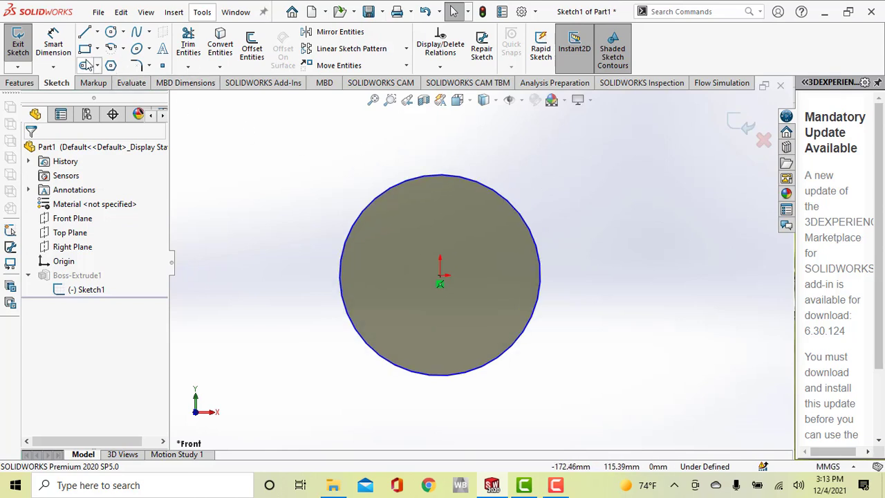
pyautogui.click(51, 45)
pyautogui.click(542, 271)
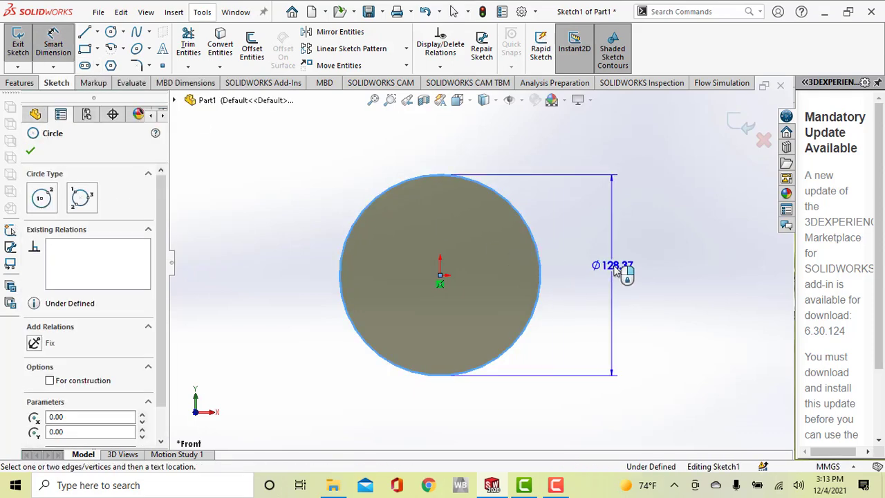
pyautogui.click(615, 266)
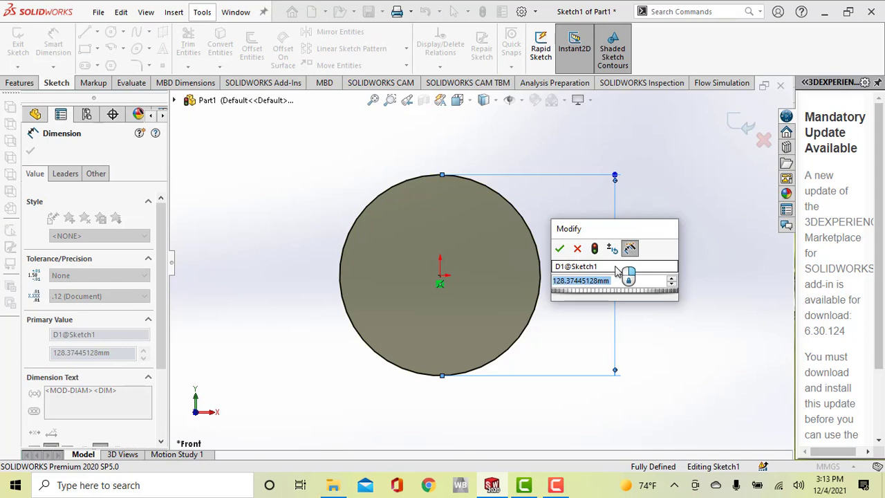
pyautogui.write('250')
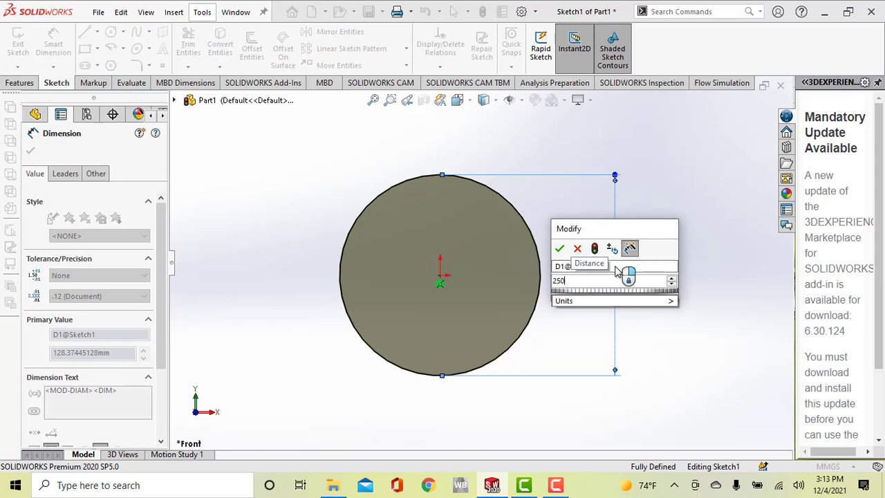
pyautogui.press('Return')
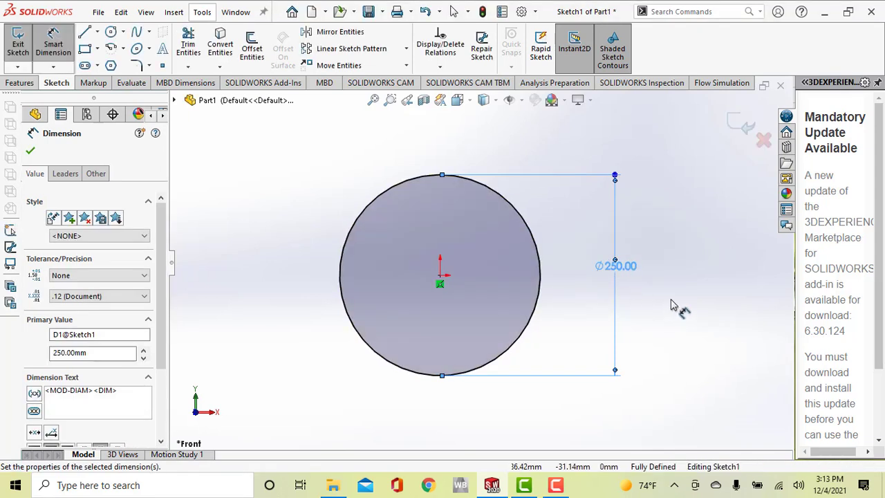
pyautogui.click(737, 133)
pyautogui.moveTo(591, 239)
pyautogui.mouseDown(button='middle')
pyautogui.moveTo(579, 239)
pyautogui.moveTo(581, 249)
pyautogui.mouseUp(button='middle')
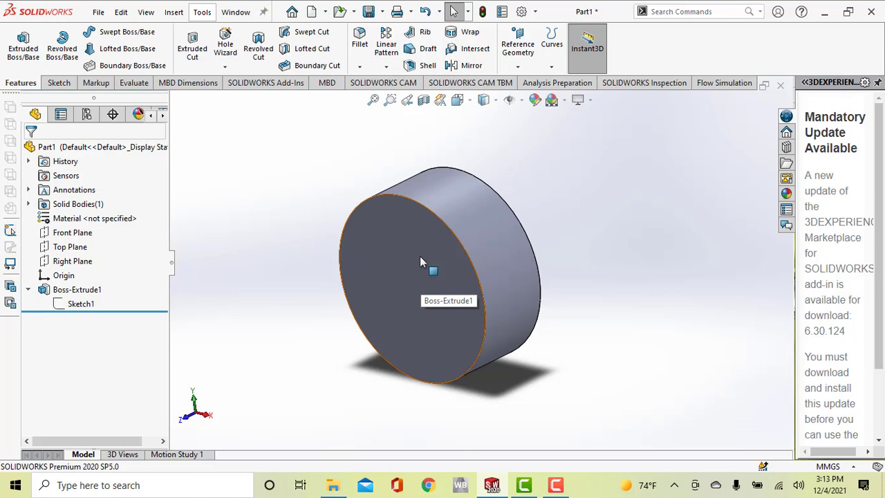
# Reopen the cylinder's base sketch for editing, oriented normal to the sketch plane
pyautogui.rightClick(73, 308)
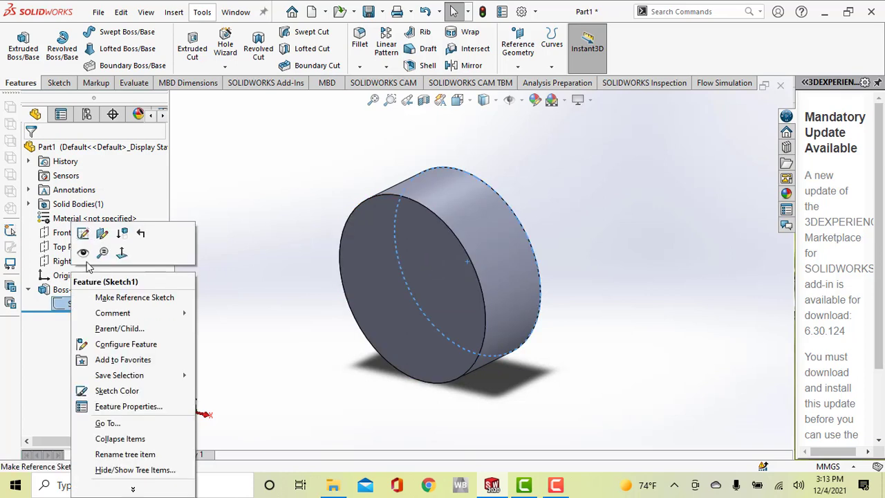
pyautogui.click(62, 318)
pyautogui.rightClick(66, 306)
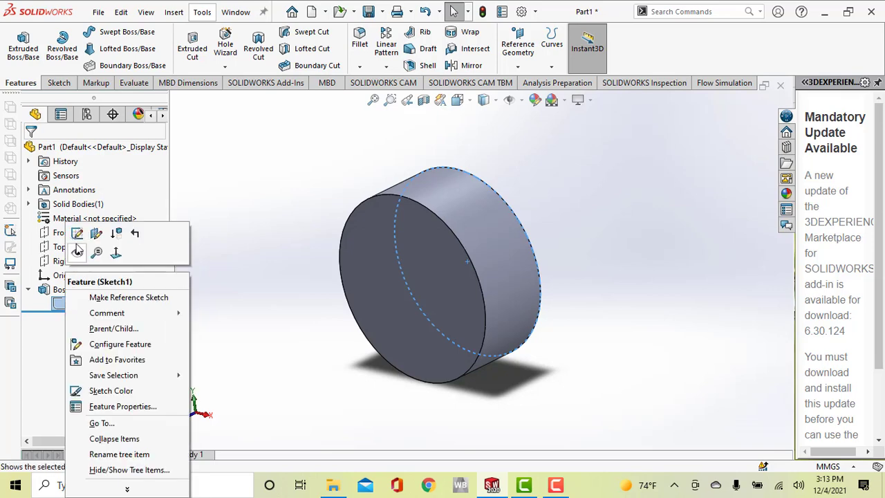
pyautogui.click(77, 235)
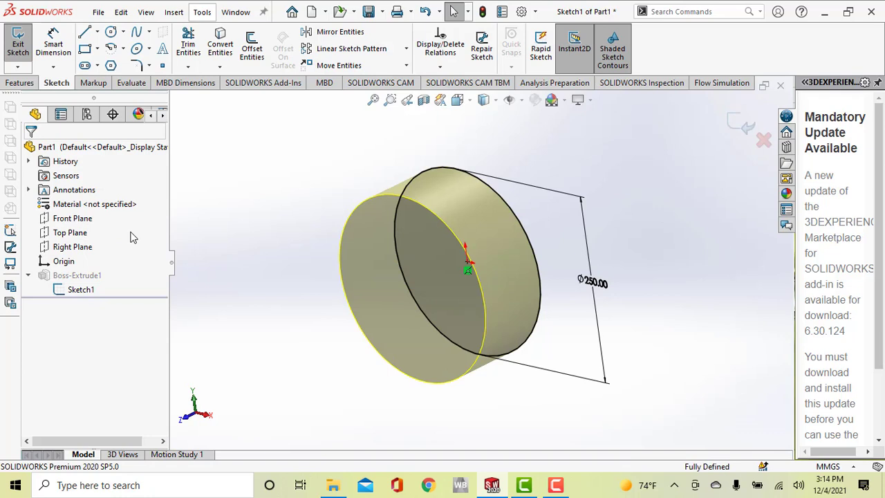
pyautogui.click(496, 101)
pyautogui.click(520, 101)
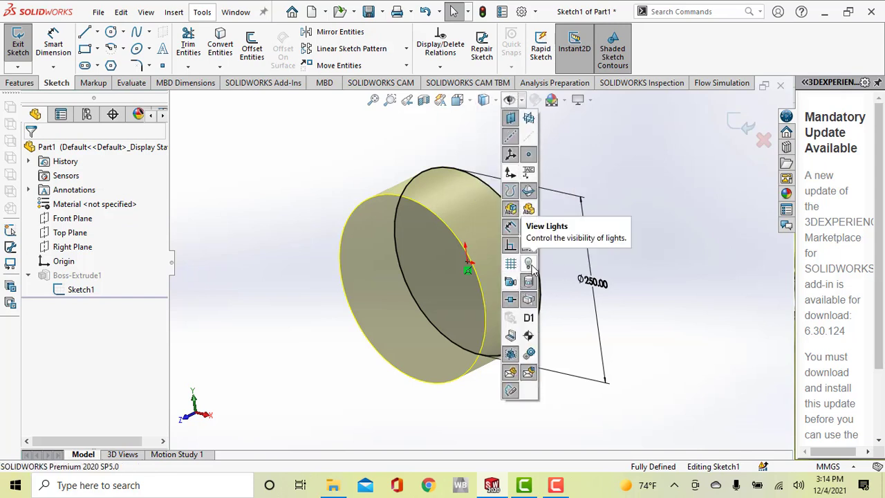
pyautogui.click(470, 102)
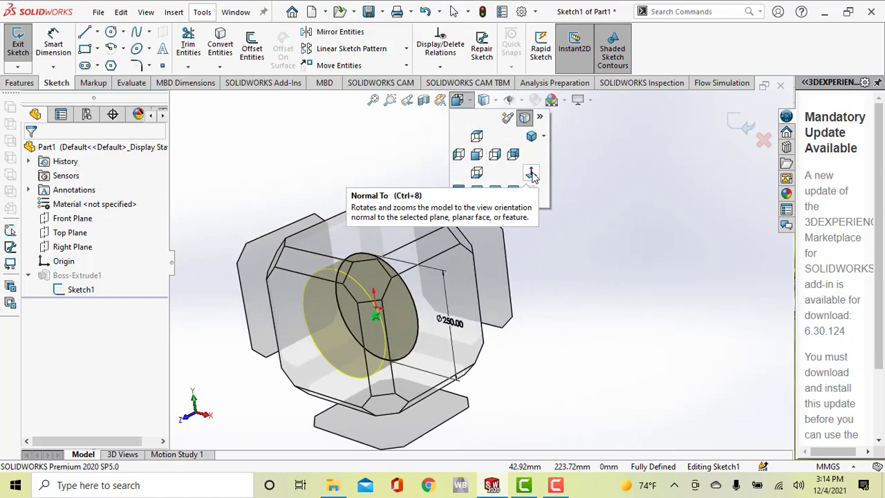
pyautogui.click(531, 175)
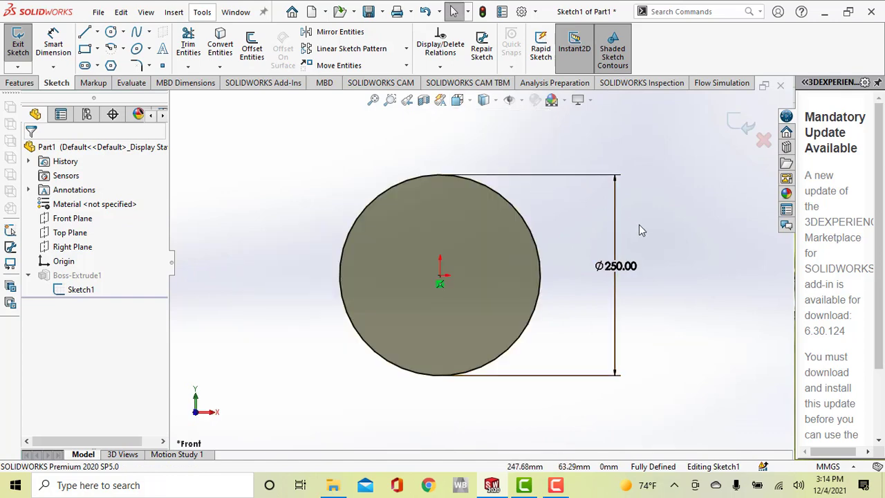
pyautogui.scroll(1, 639, 225)
pyautogui.scroll(-1, 636, 227)
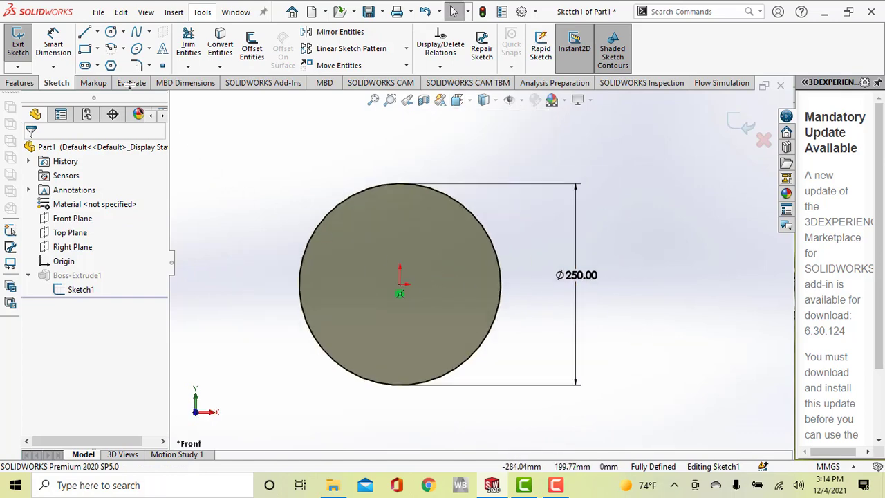
# Sketch a smaller concentric circle at the origin with a radius of about 98 mm, inside the 250 mm circle
pyautogui.click(112, 33)
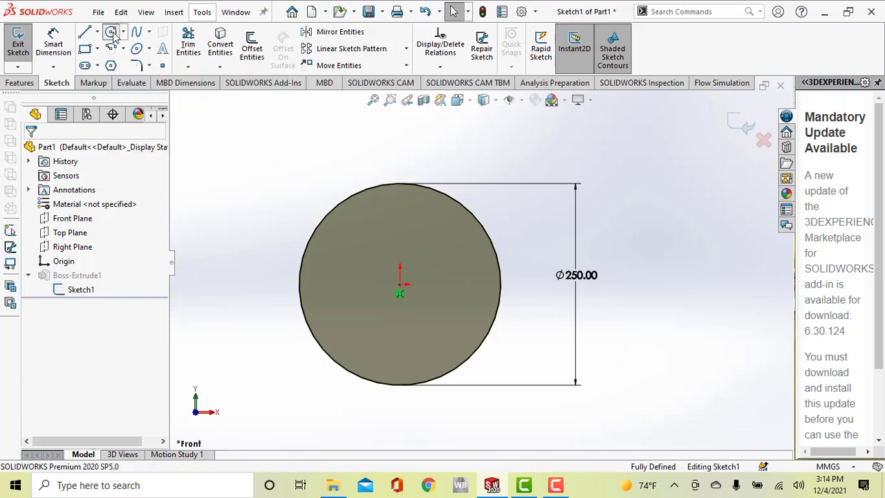
pyautogui.click(399, 285)
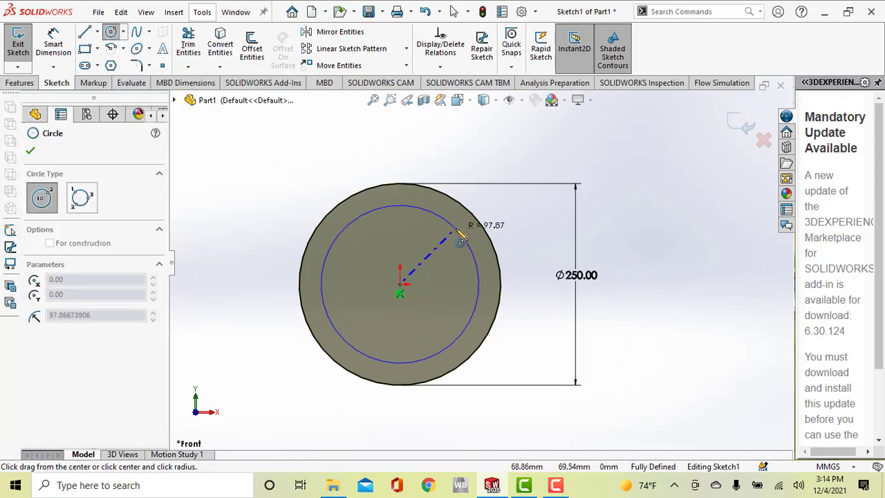
pyautogui.click(468, 232)
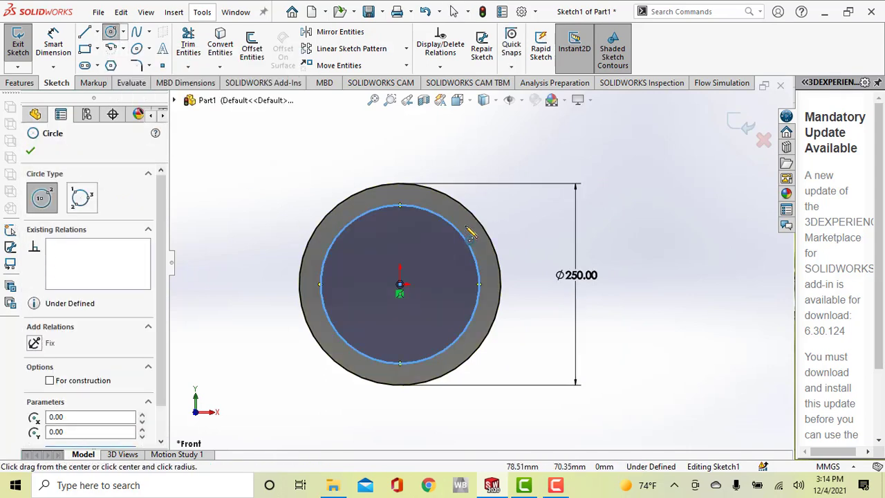
# Dimension the inner circle's diameter to 200 mm and exit the sketch to rebuild the cylinder as a ring
pyautogui.click(54, 41)
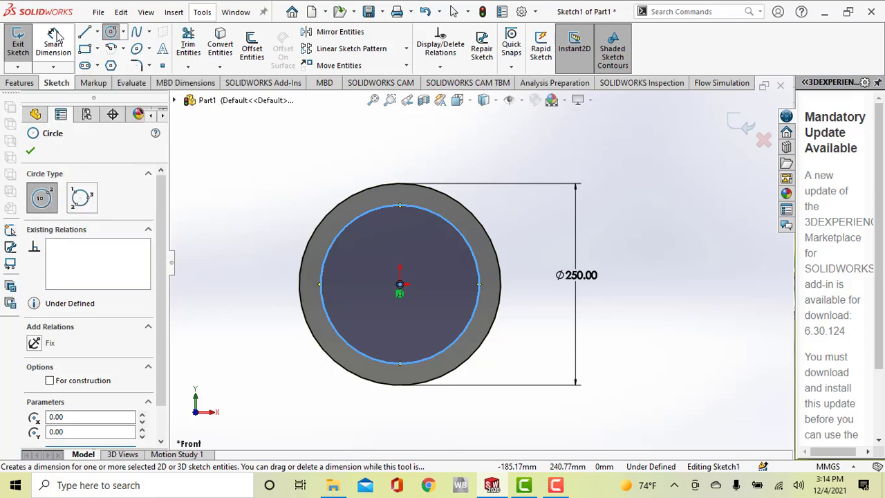
pyautogui.click(477, 289)
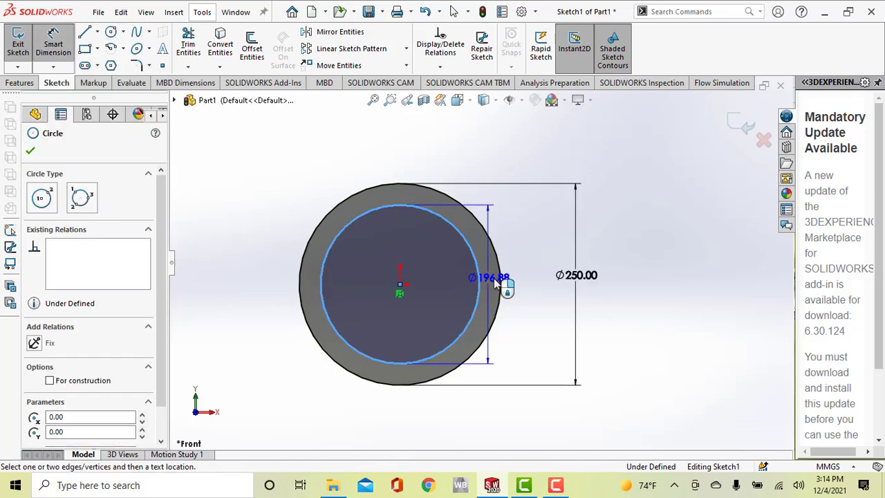
pyautogui.click(532, 286)
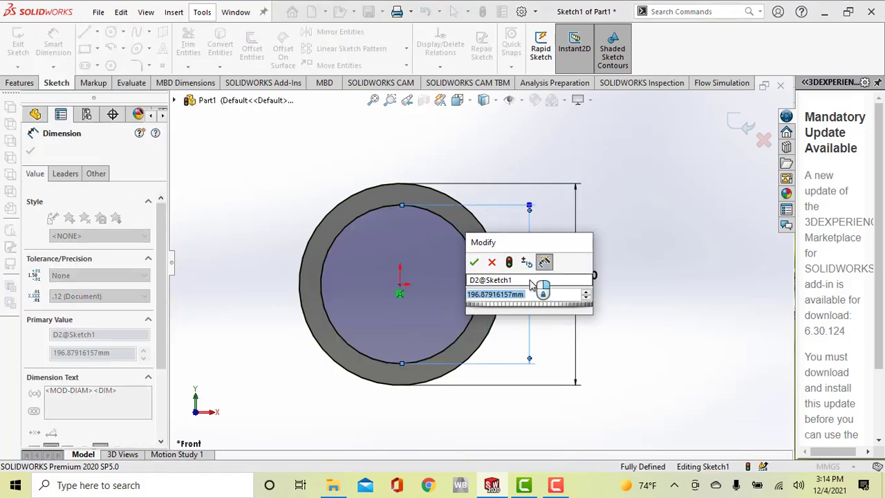
pyautogui.write('200')
pyautogui.press('Return')
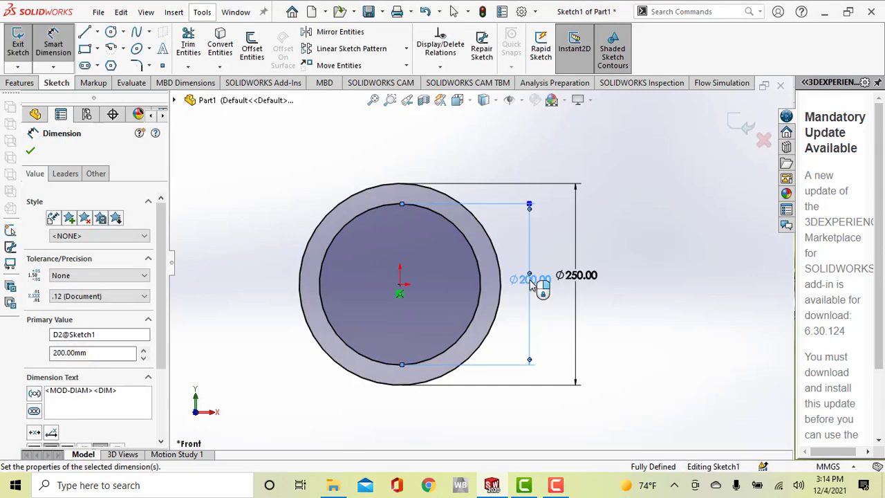
pyautogui.click(739, 127)
pyautogui.moveTo(651, 211); pyautogui.dragTo(556, 242, button='middle')
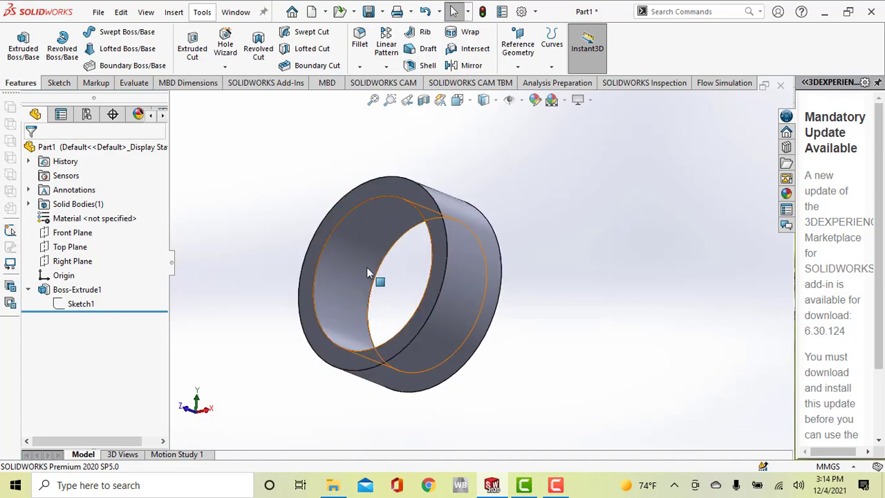
pyautogui.moveTo(522, 223); pyautogui.dragTo(541, 246, button='middle')
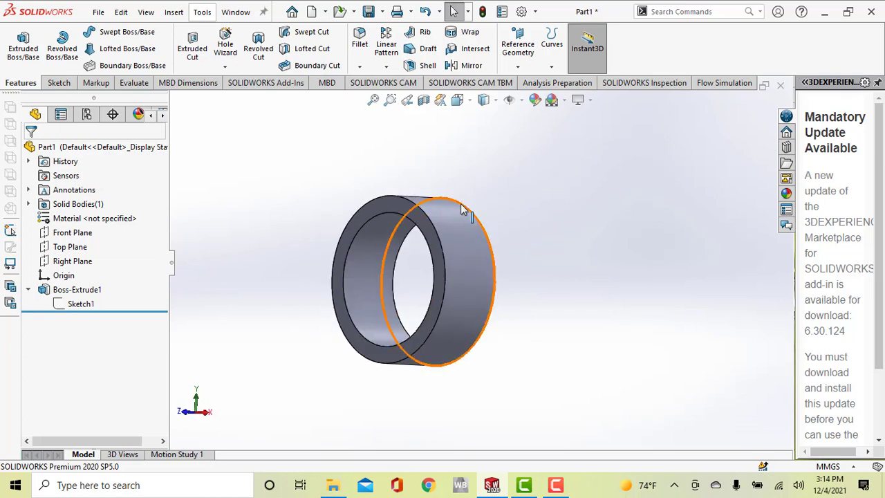
# Edit the ring's boss extrusion and set its blind depth to 1000 mm
pyautogui.click(90, 291)
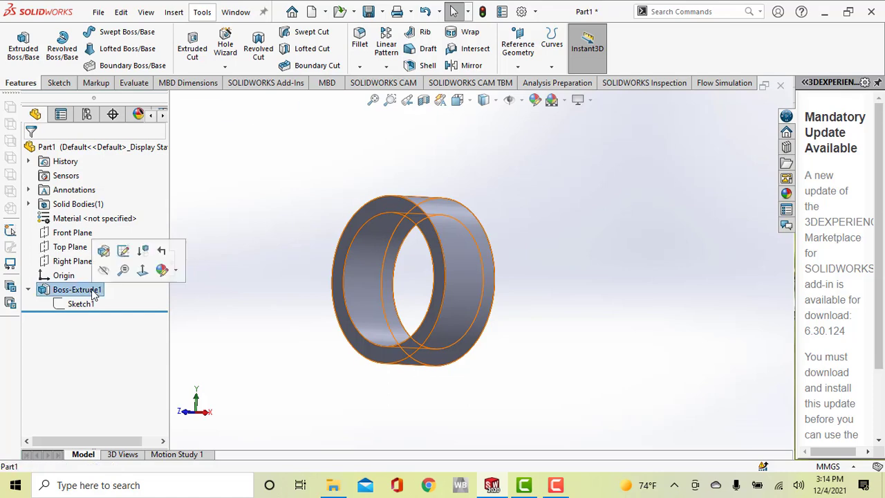
pyautogui.rightClick(73, 294)
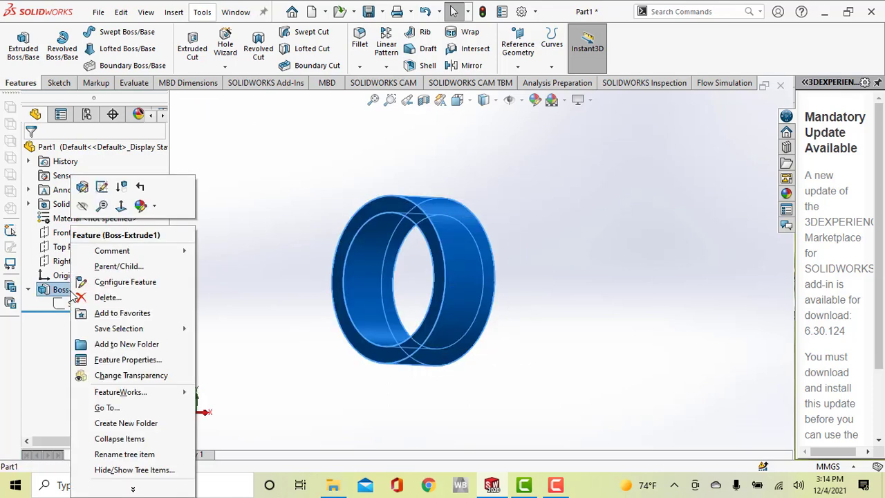
pyautogui.click(83, 188)
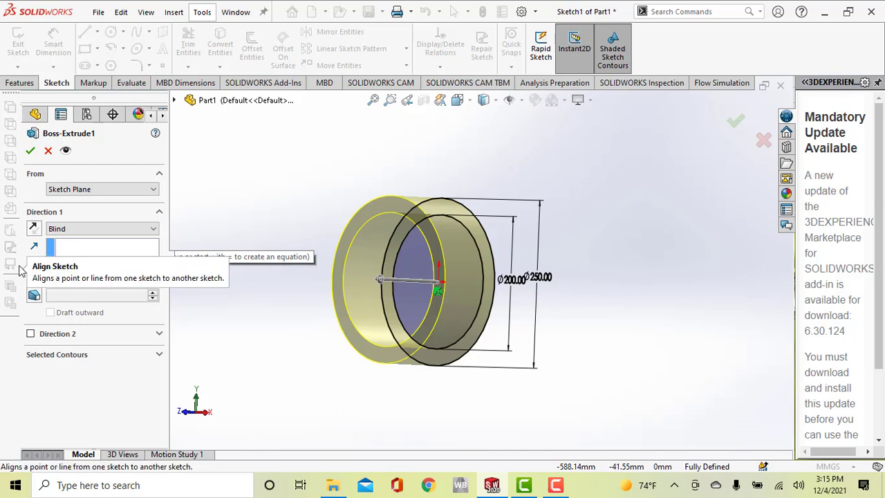
pyautogui.write('1000')
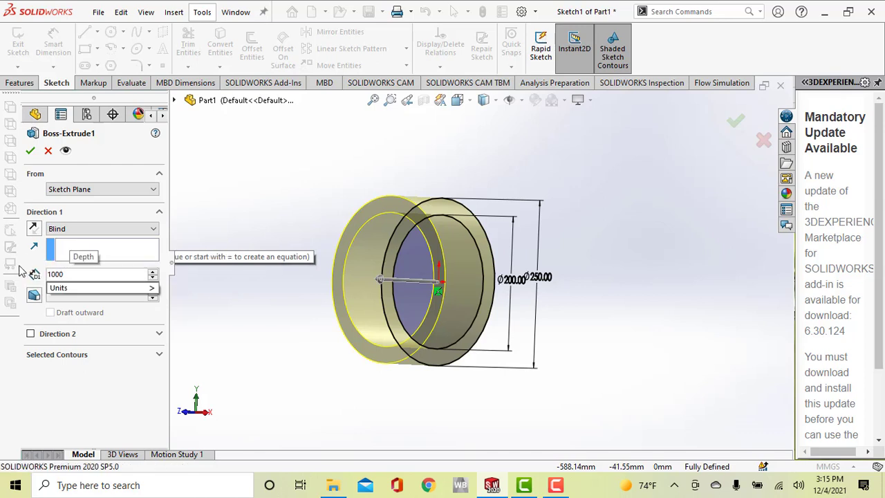
pyautogui.press('Return')
pyautogui.scroll(6, 547, 313)
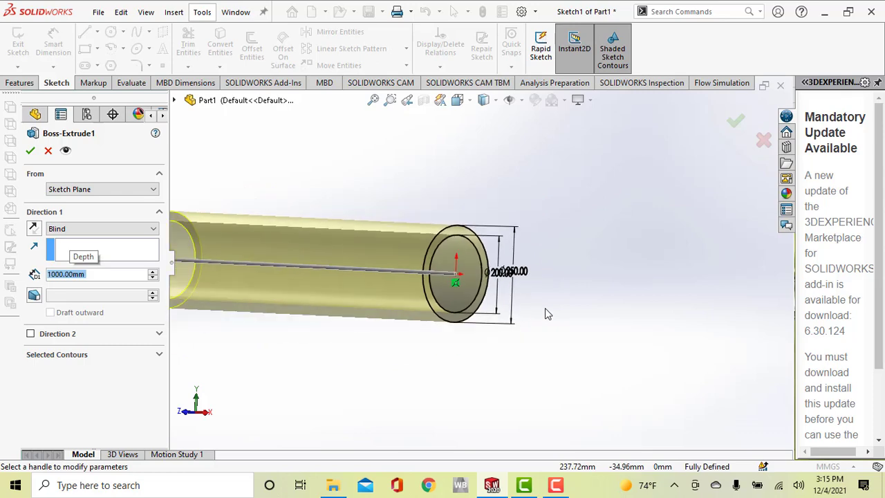
pyautogui.click(31, 152)
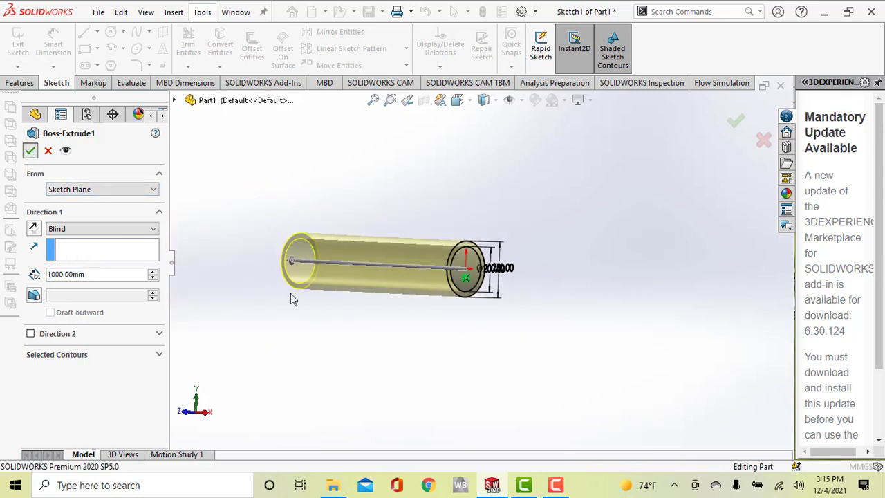
pyautogui.moveTo(332, 237); pyautogui.dragTo(336, 267, button='middle')
pyautogui.scroll(-4, 337, 265)
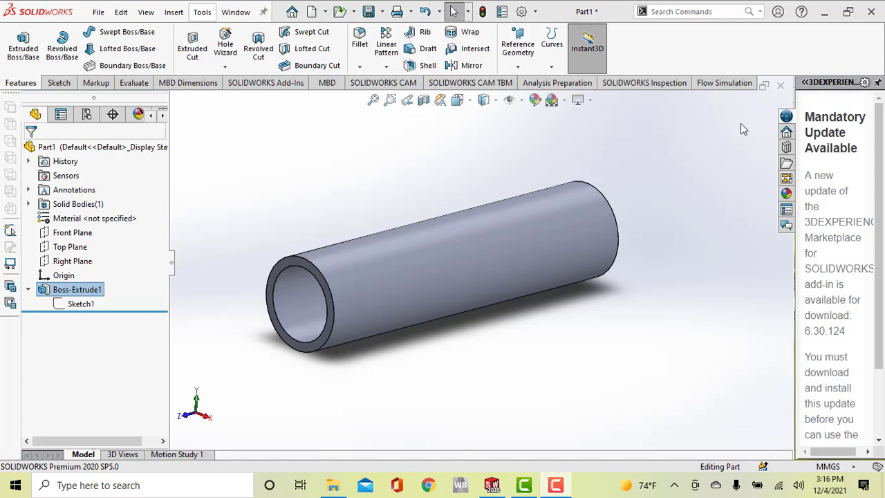
# Close the tube part without saving it and create a new part document
pyautogui.click(780, 86)
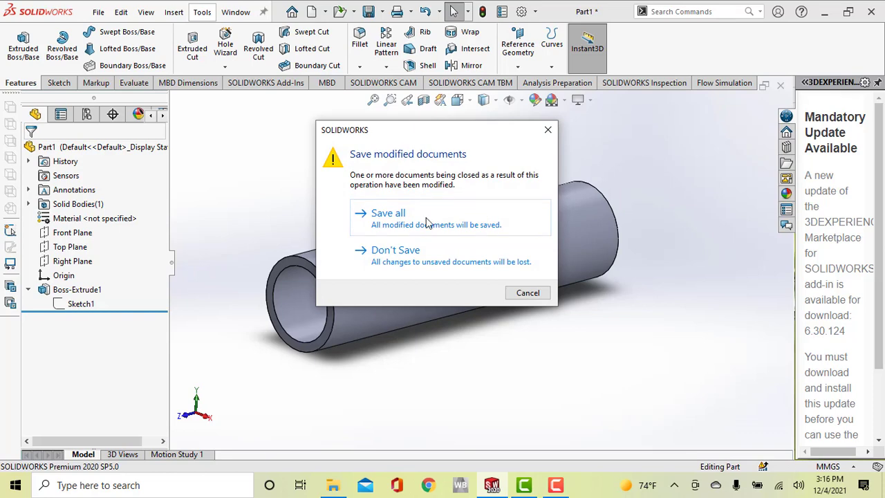
pyautogui.click(425, 252)
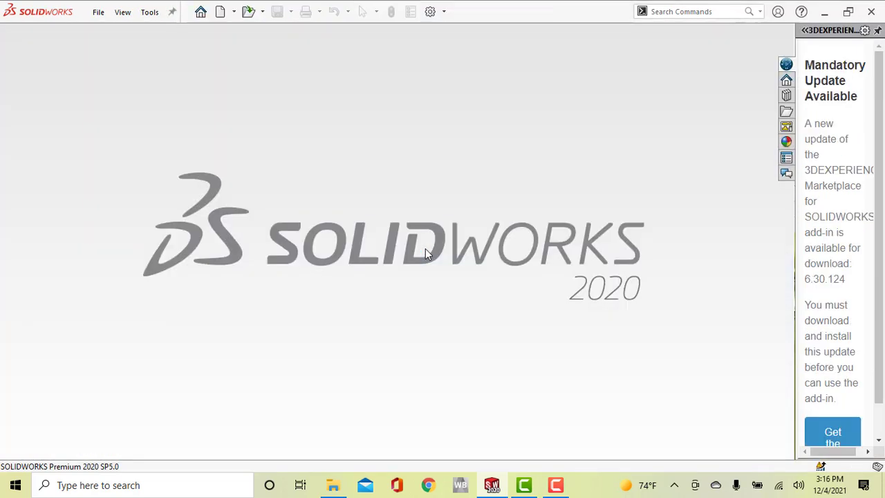
pyautogui.click(220, 13)
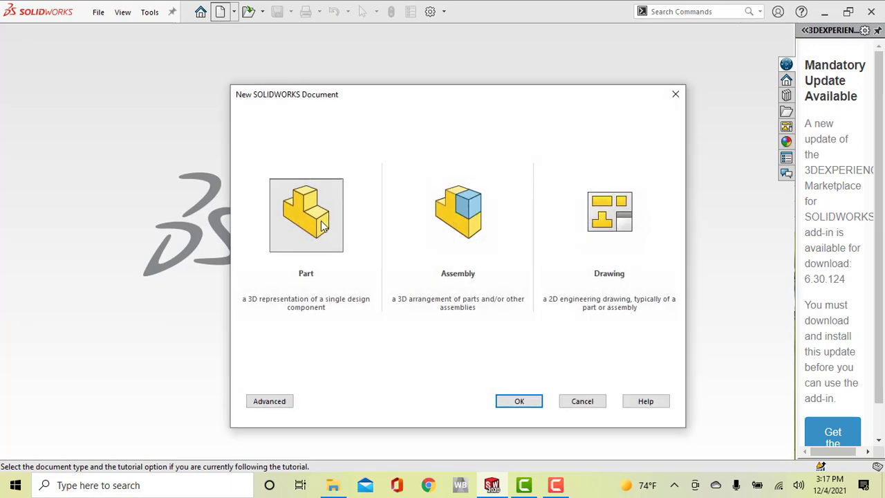
pyautogui.doubleClick(321, 220)
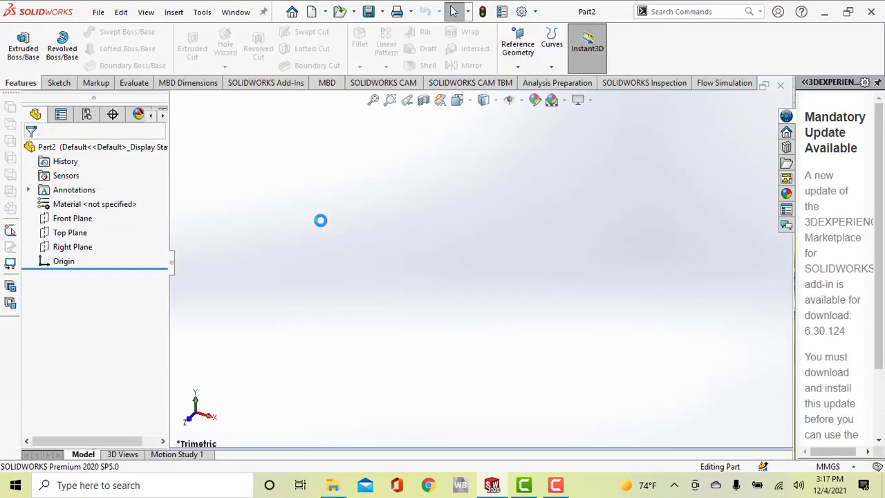
# Sketch a center rectangle about 148 mm wide on the Top Plane, centred on the origin
pyautogui.click(83, 235)
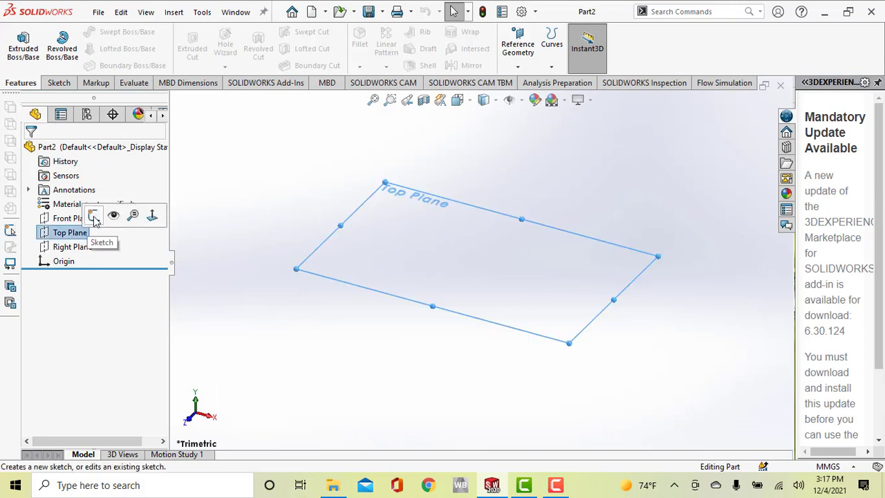
pyautogui.click(94, 217)
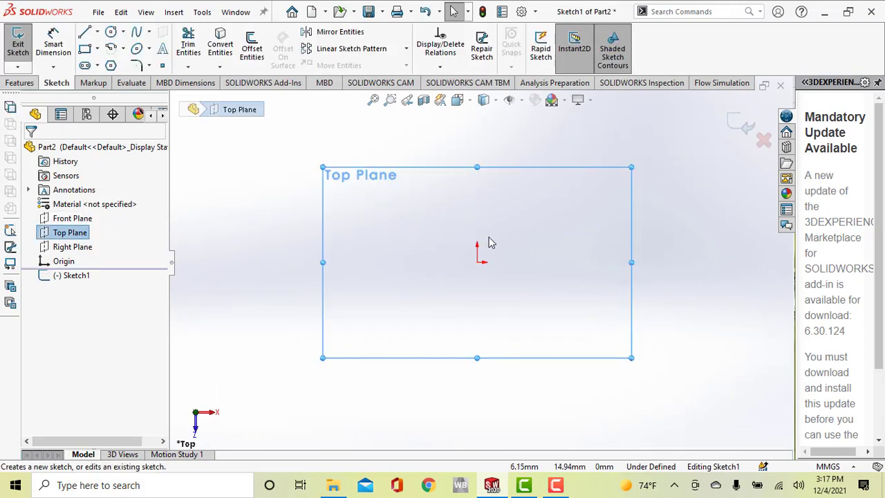
pyautogui.click(100, 50)
pyautogui.click(102, 84)
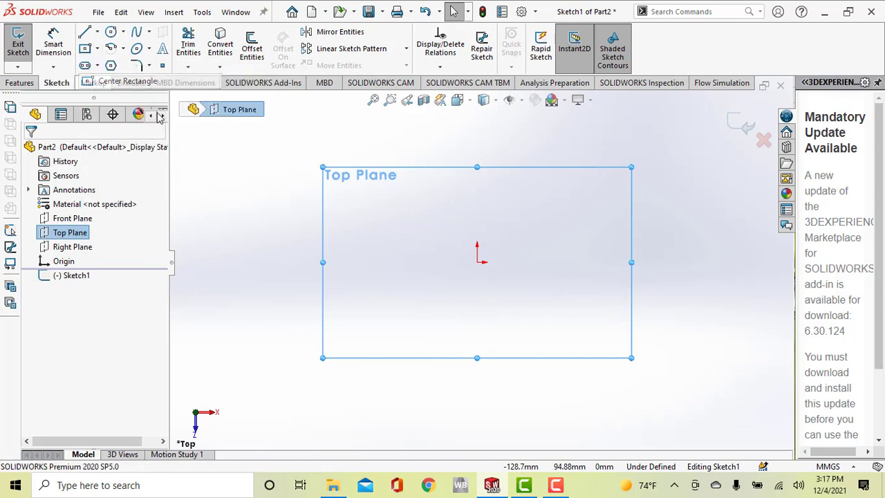
pyautogui.click(477, 262)
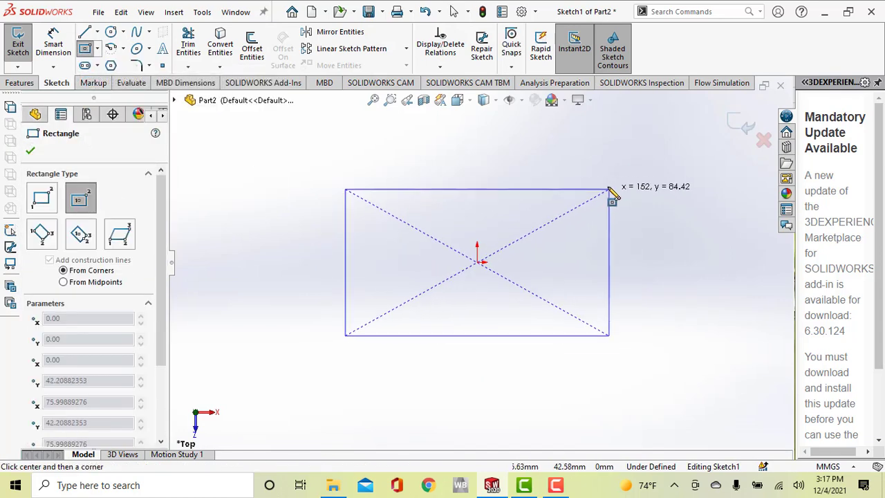
pyautogui.click(606, 184)
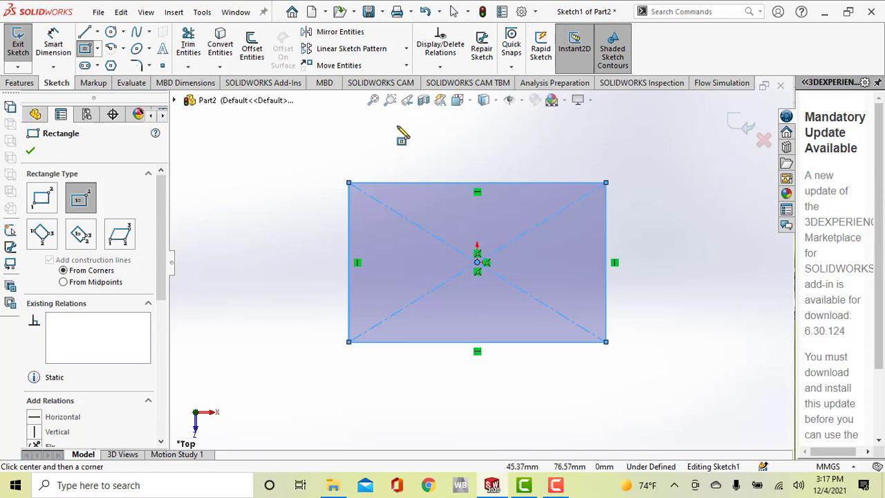
# Extrude the rectangle as a blind boss to a depth of 250 mm
pyautogui.click(33, 83)
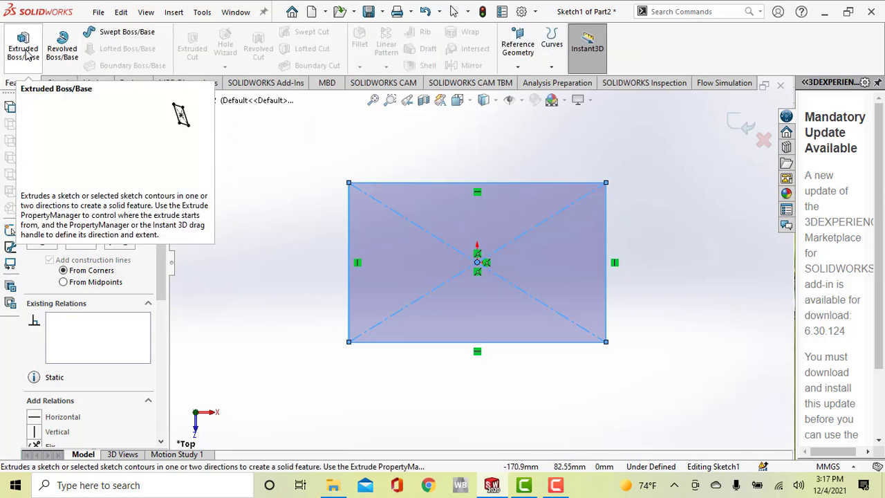
pyautogui.click(27, 52)
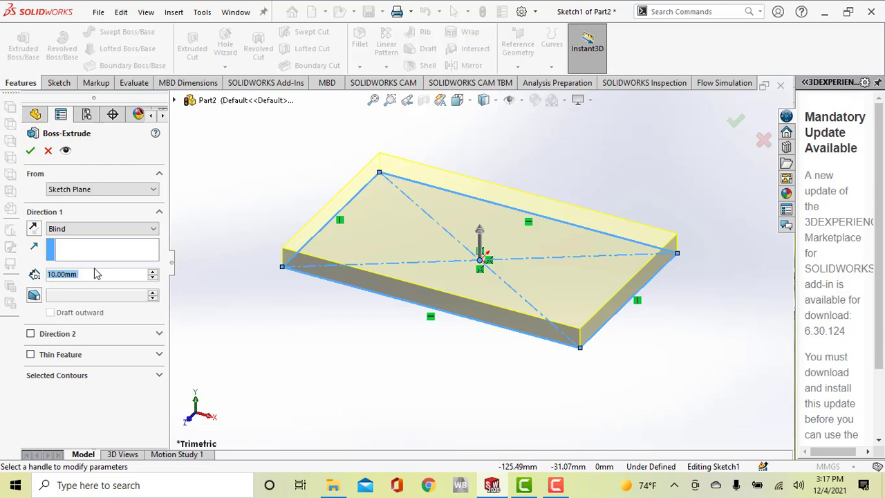
pyautogui.write('250')
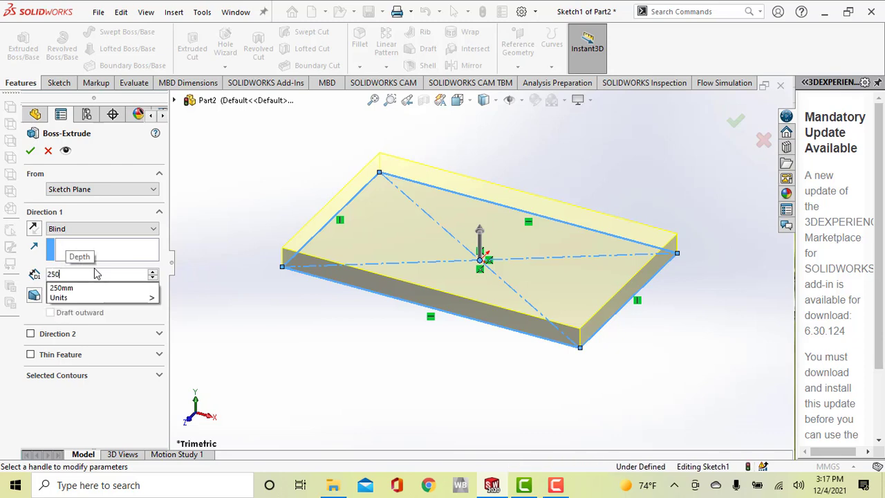
pyautogui.press('Return')
pyautogui.scroll(7, 536, 296)
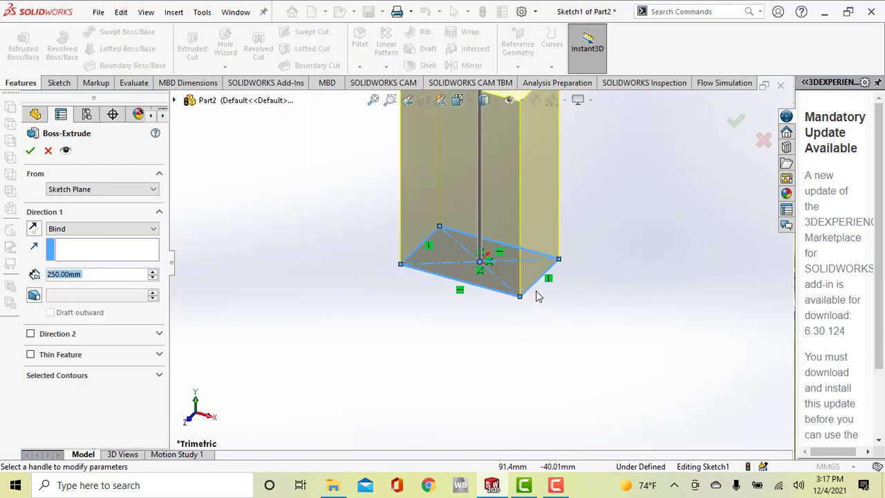
pyautogui.scroll(-2, 504, 168)
pyautogui.click(31, 150)
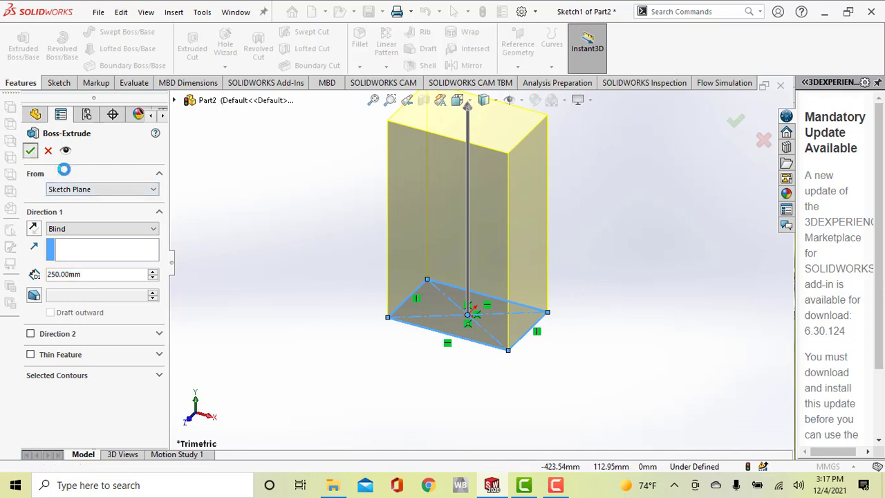
pyautogui.moveTo(597, 234)
pyautogui.mouseDown(button='middle')
pyautogui.moveTo(574, 283)
pyautogui.moveTo(578, 267)
pyautogui.mouseUp(button='middle')
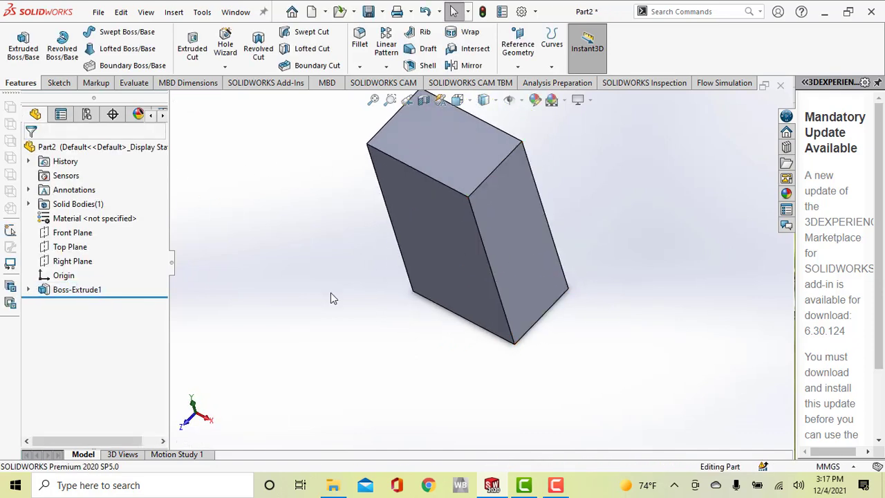
# Reopen the block's base sketch for editing, oriented normal to the sketch plane
pyautogui.click(28, 290)
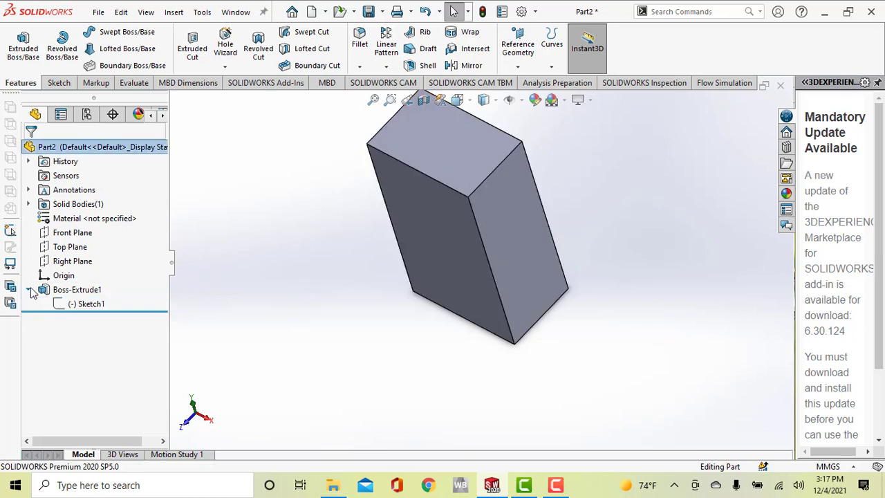
pyautogui.rightClick(88, 306)
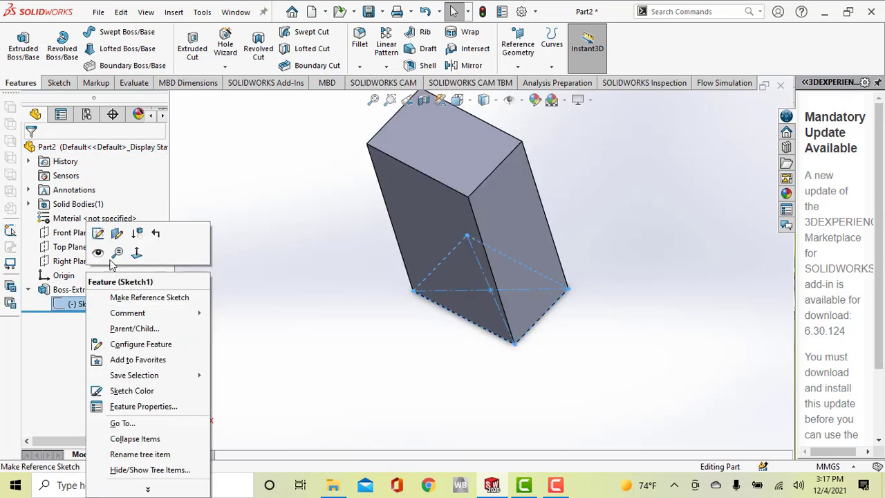
pyautogui.click(98, 233)
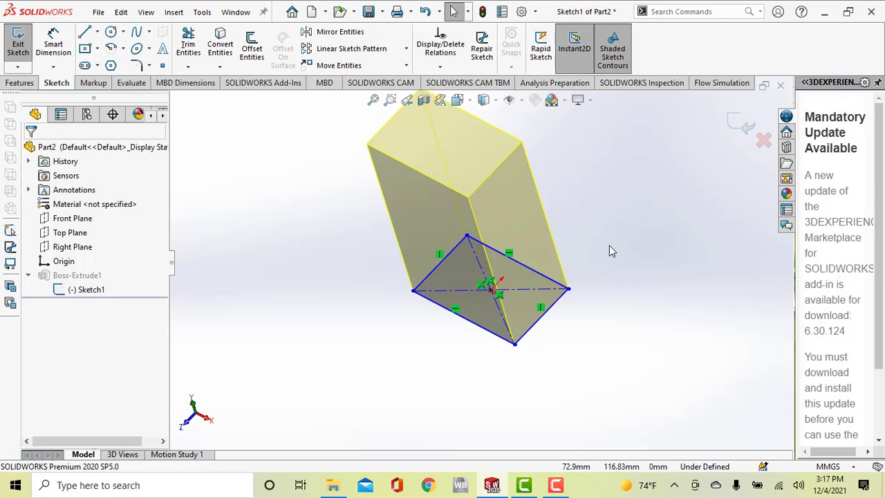
pyautogui.hotkey('ctrl', '8')
pyautogui.scroll(-2, 463, 386)
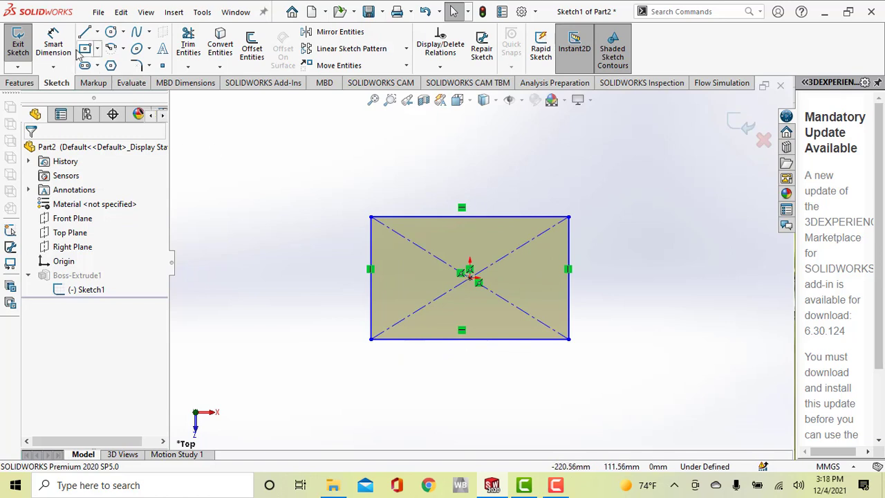
# Dimension the base sketch's center rectangle to 300 mm wide and 200 mm high
pyautogui.click(53, 45)
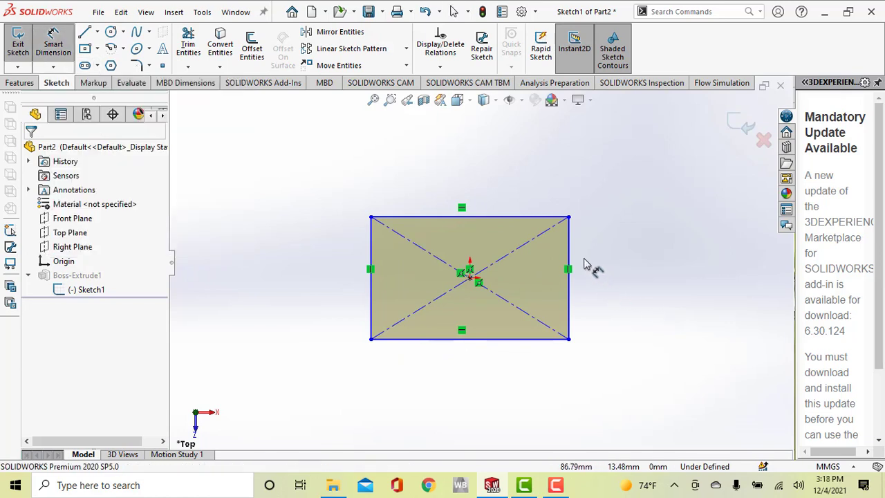
pyautogui.click(523, 218)
pyautogui.click(493, 177)
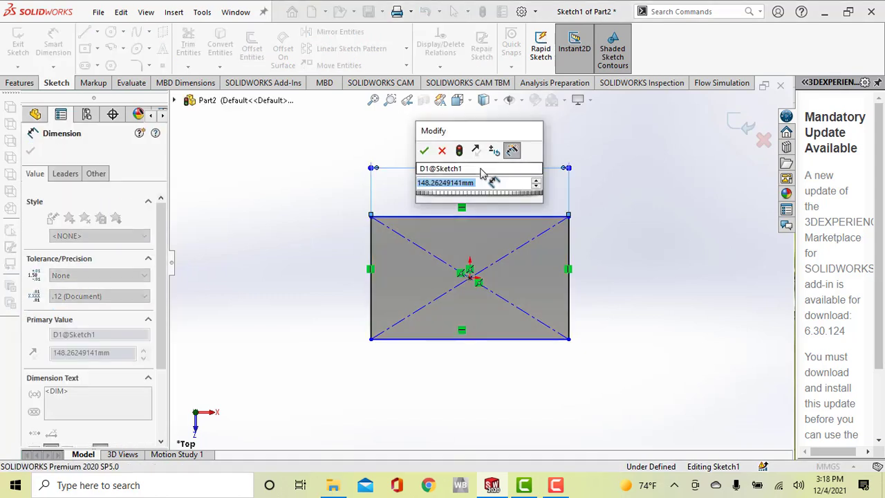
pyautogui.write('300')
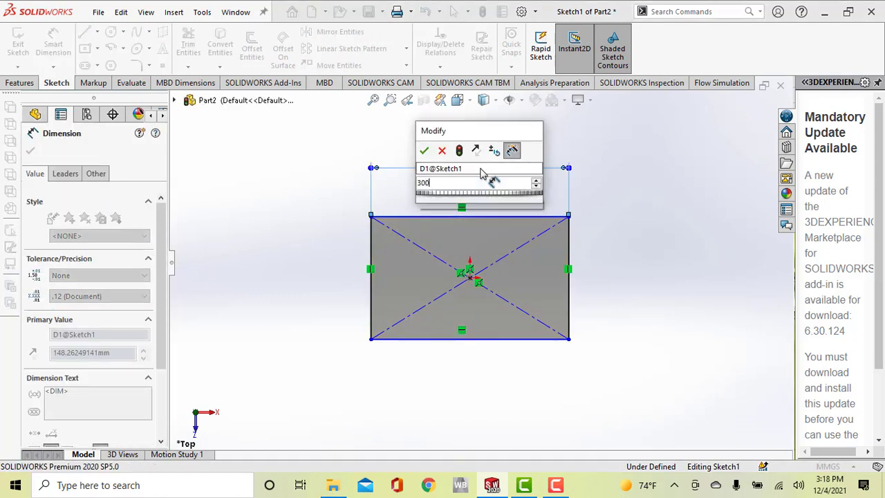
pyautogui.press('Return')
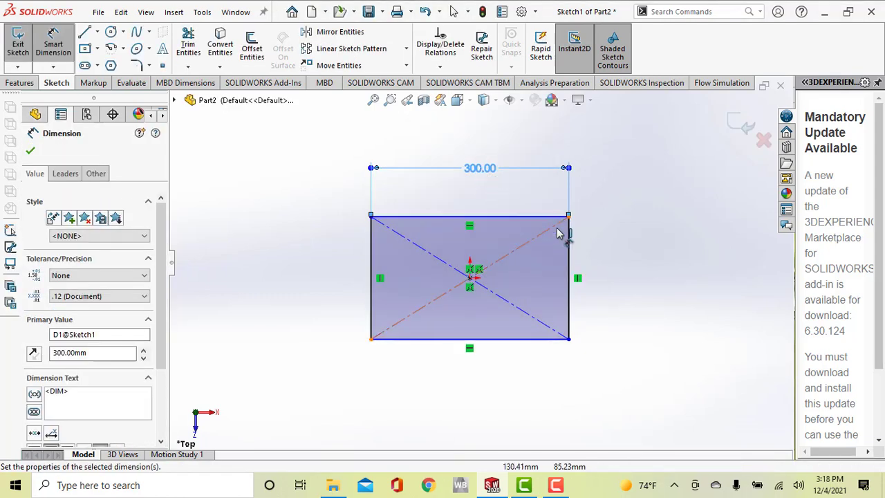
pyautogui.click(572, 256)
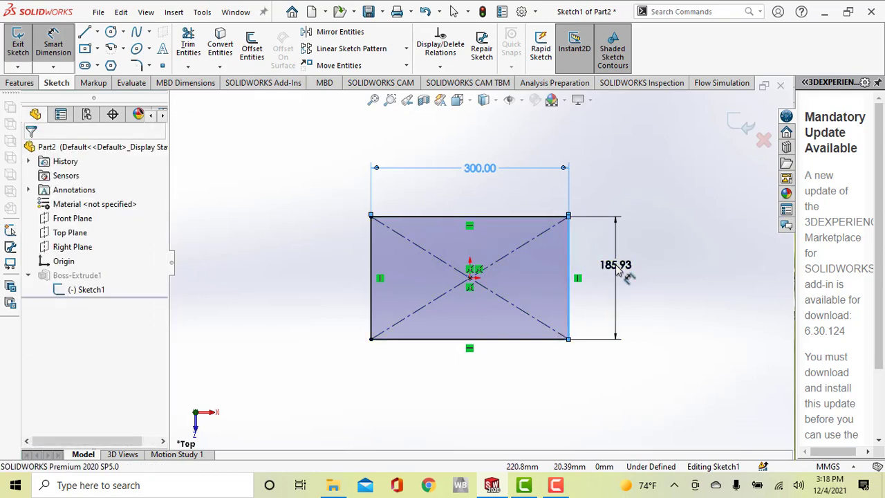
pyautogui.click(616, 268)
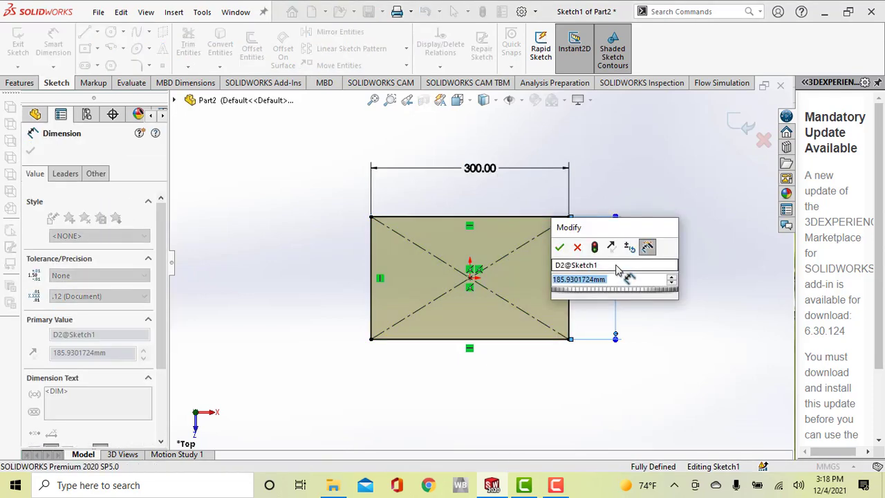
pyautogui.write('200')
pyautogui.press('Return')
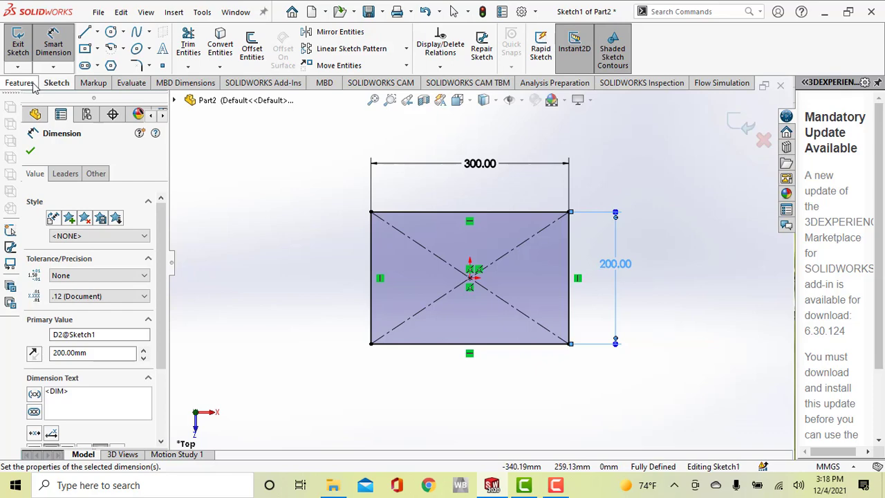
# Sketch a second center rectangle about 224 by 149 mm inside the first, centred on the origin with its corner on the outer diagonal
pyautogui.click(86, 49)
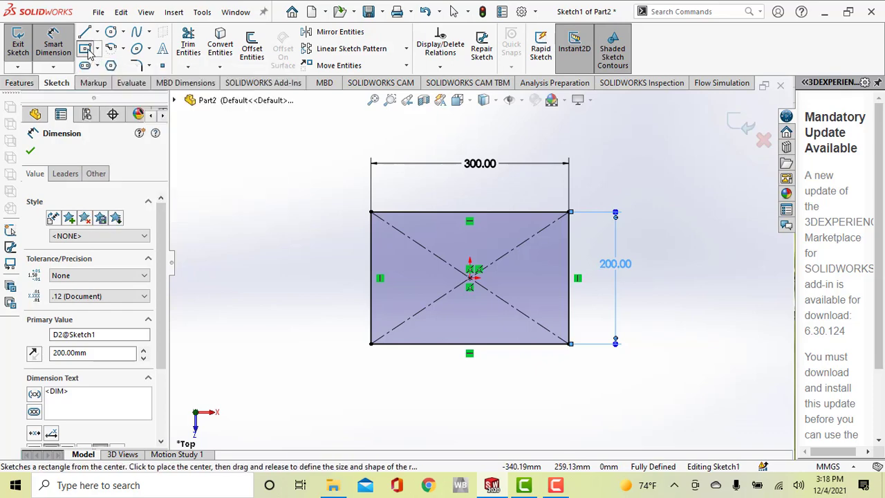
pyautogui.click(471, 278)
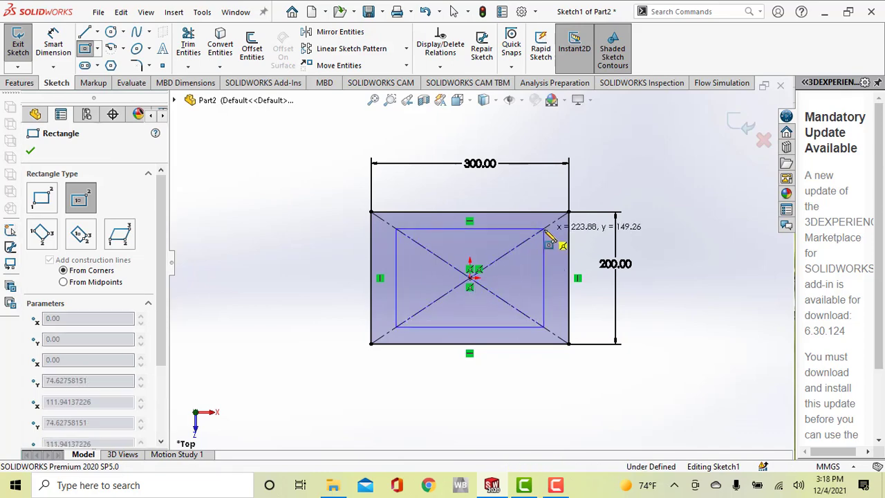
pyautogui.click(544, 229)
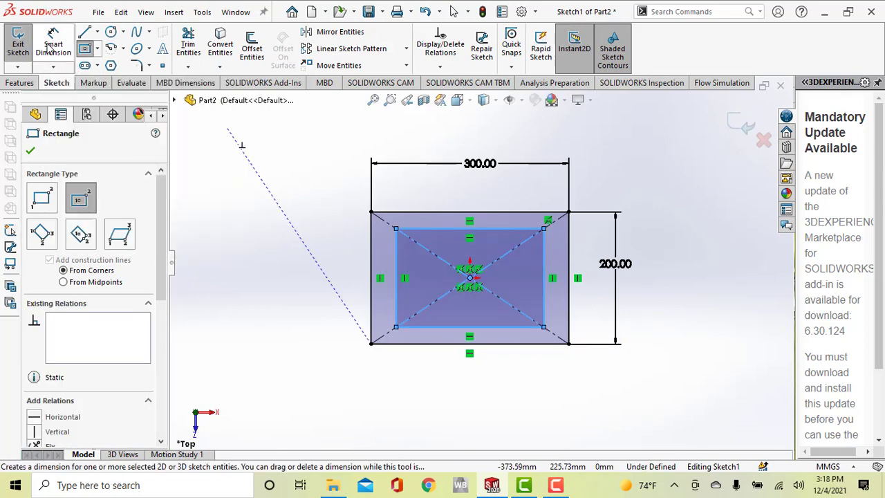
# Dimension the inner rectangle's width to 200 mm
pyautogui.click(50, 48)
pyautogui.click(453, 230)
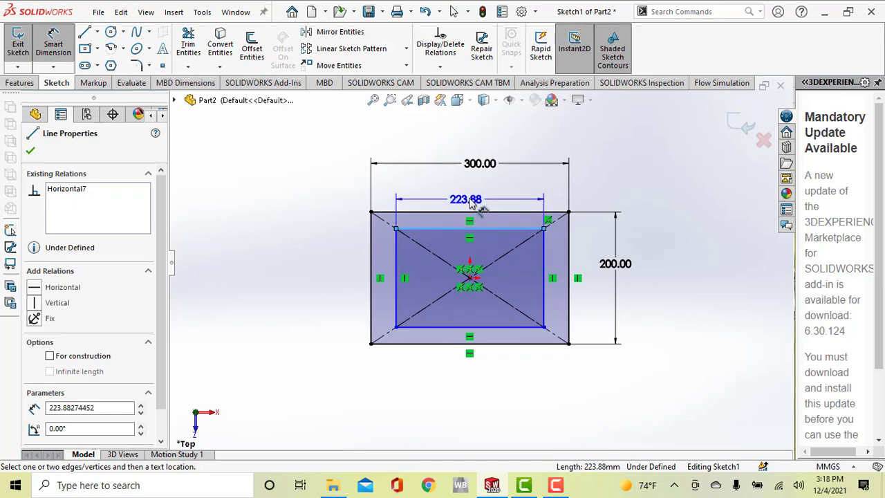
pyautogui.click(472, 198)
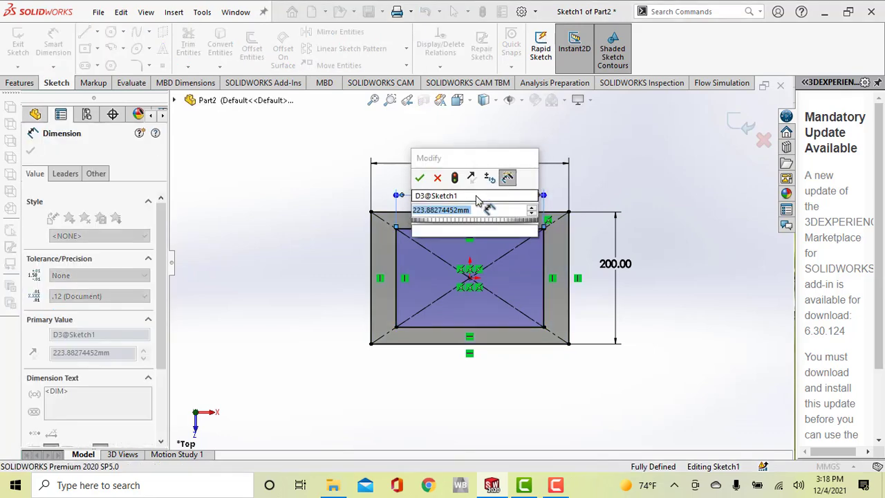
pyautogui.write('200')
pyautogui.press('Return')
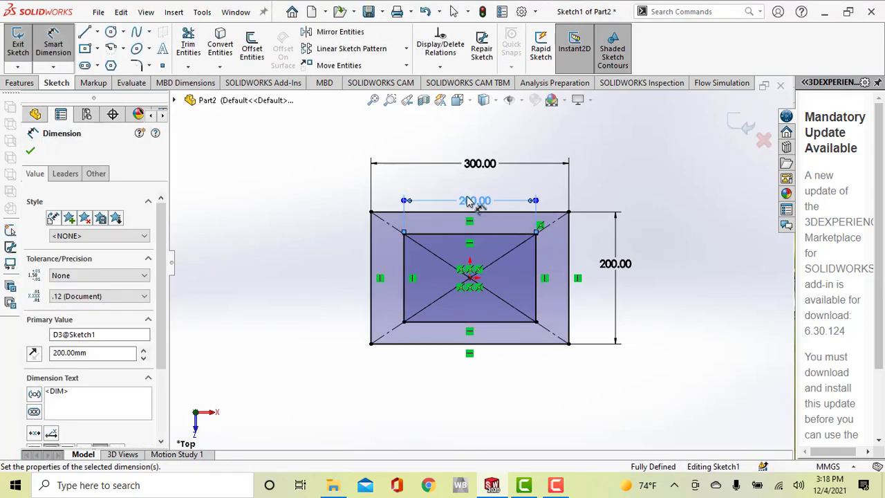
# Try to add a height dimension to the inner rectangle's right edge and cancel it
pyautogui.click(536, 273)
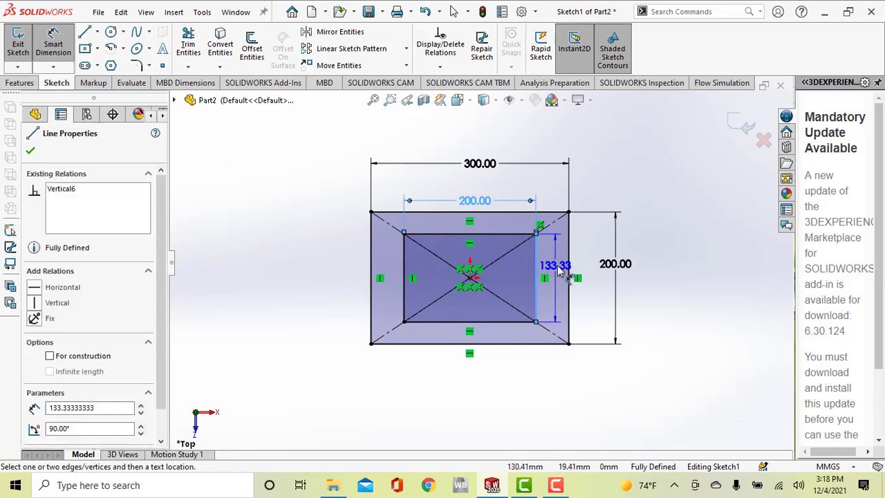
pyautogui.click(562, 274)
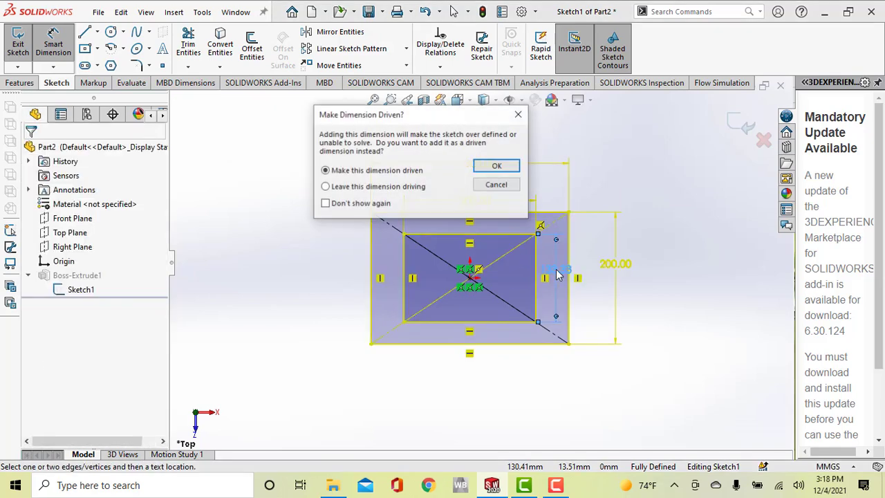
pyautogui.click(497, 185)
pyautogui.press('Escape')
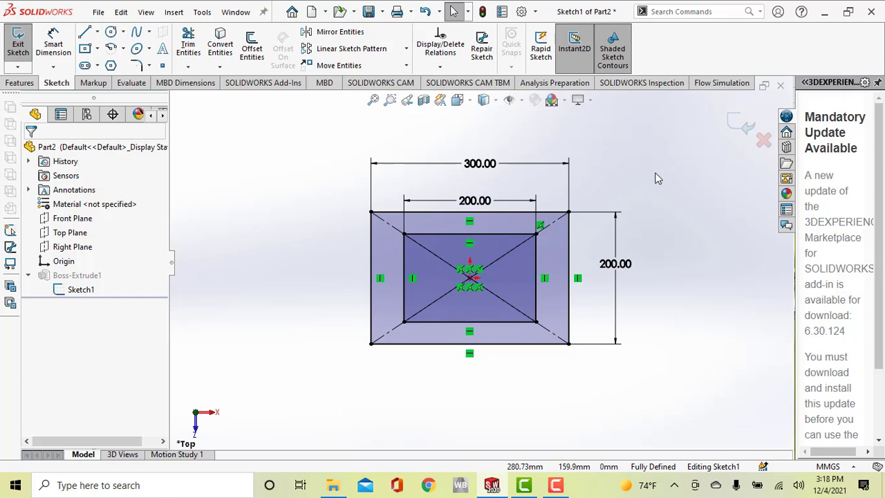
# Exit the sketch to rebuild the block with its rectangular opening, and set the boss extrusion's blind depth to 500 mm
pyautogui.click(739, 127)
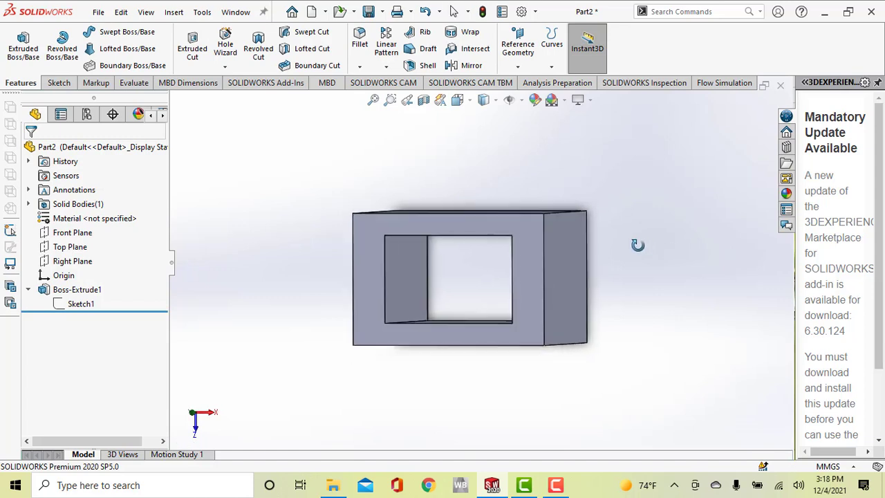
pyautogui.moveTo(638, 244); pyautogui.dragTo(592, 246, button='middle')
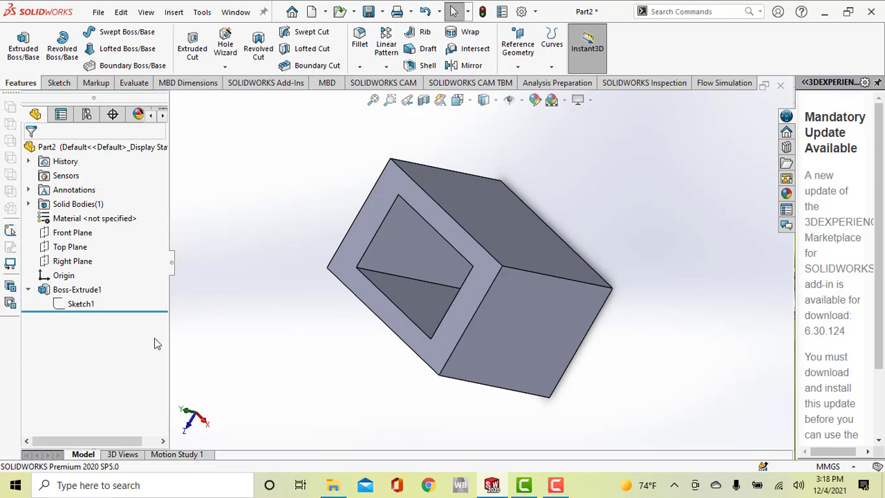
pyautogui.rightClick(88, 292)
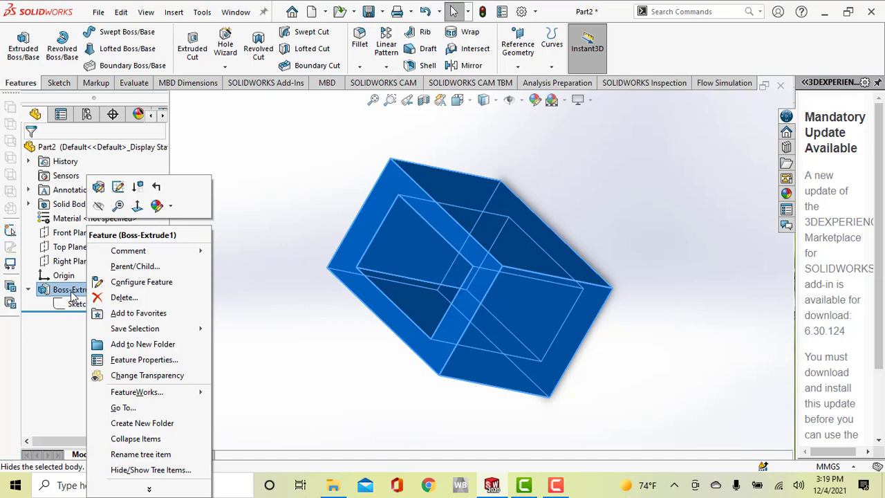
pyautogui.click(254, 306)
pyautogui.rightClick(82, 290)
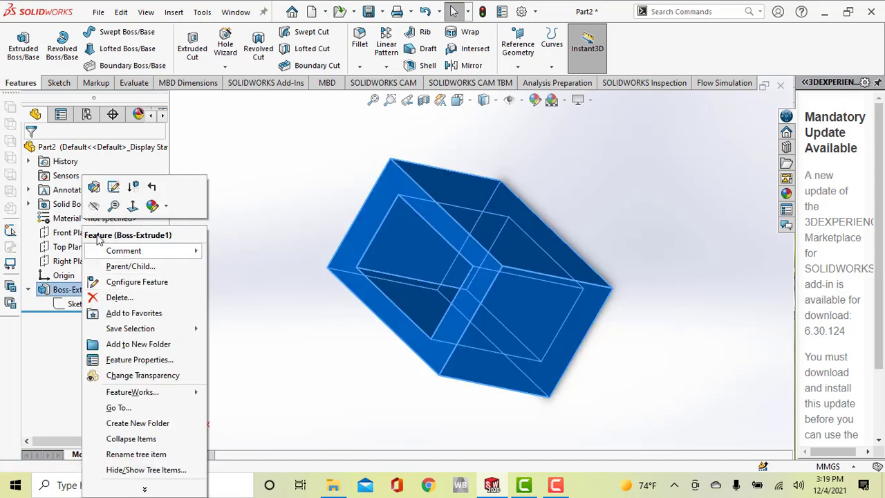
pyautogui.click(95, 188)
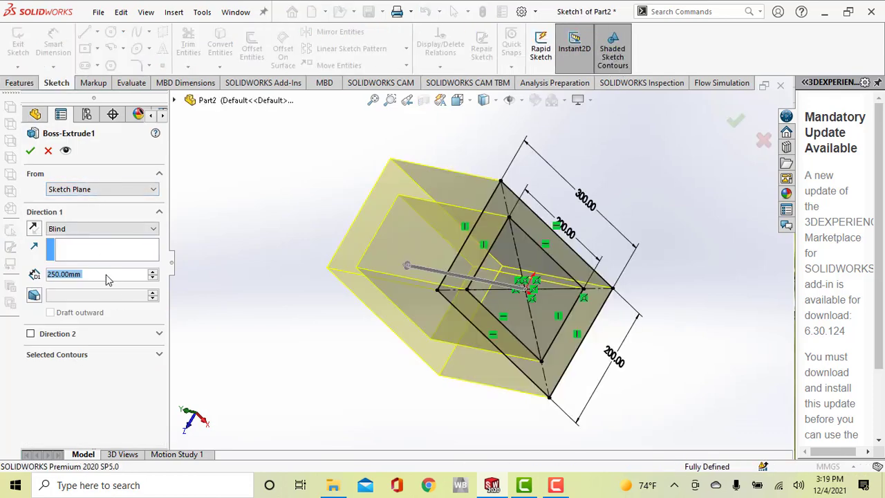
pyautogui.write('500')
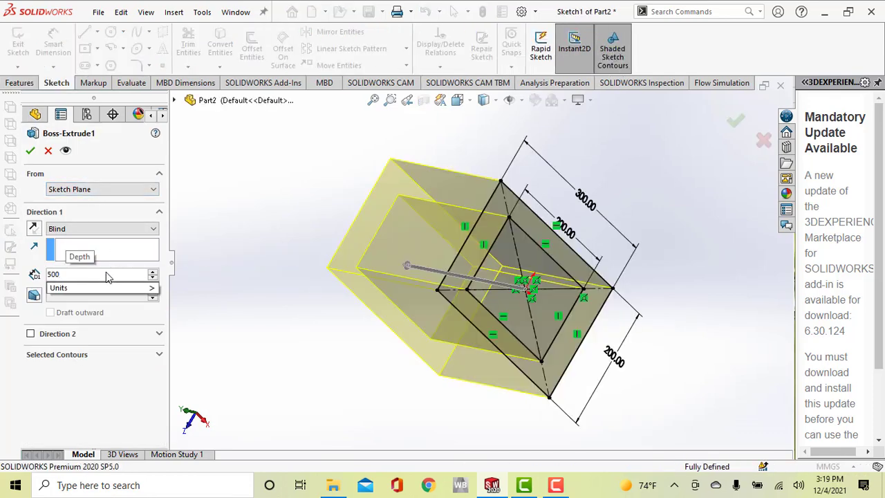
pyautogui.press('Return')
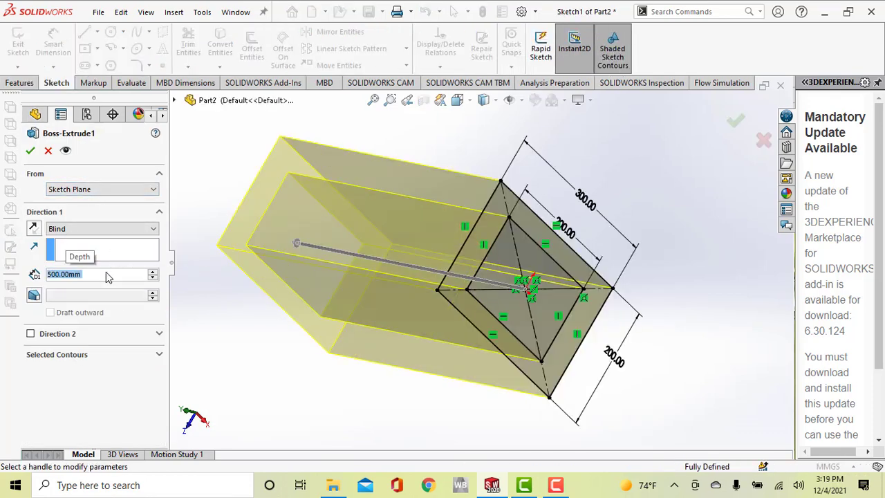
pyautogui.click(30, 150)
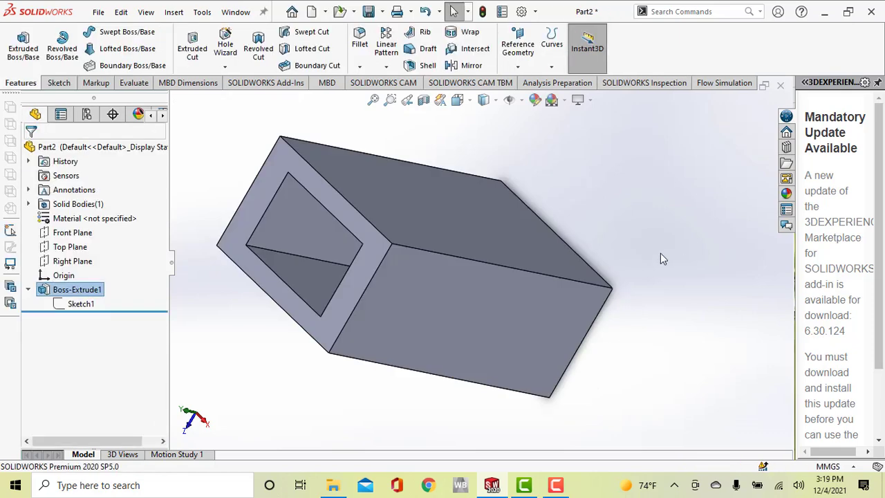
# Close the hollow block part without saving it and create a new part document
pyautogui.moveTo(661, 255); pyautogui.dragTo(716, 186, button='middle')
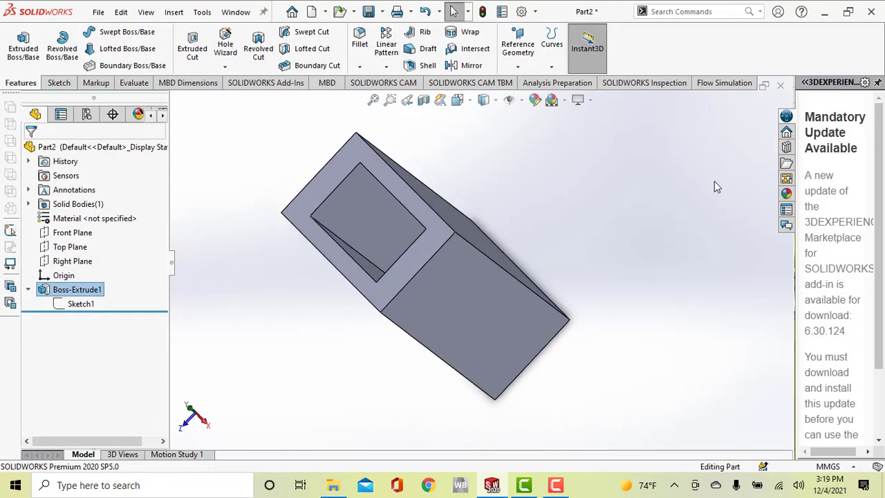
pyautogui.click(780, 85)
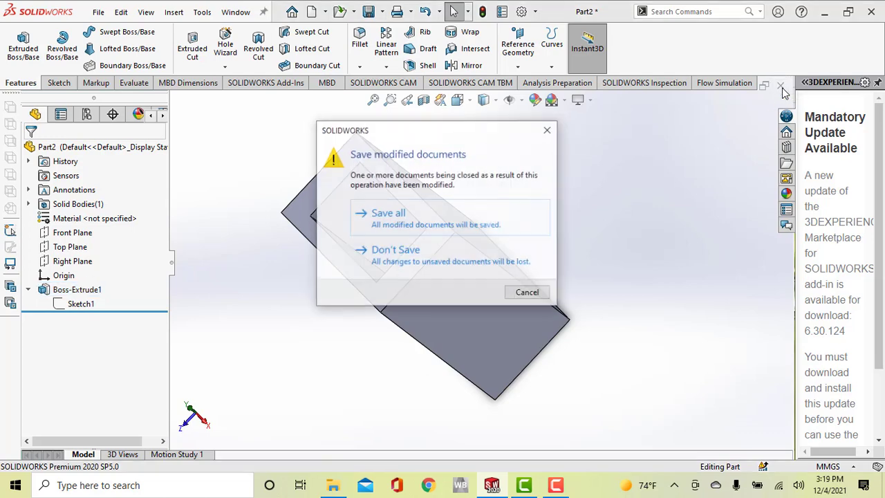
pyautogui.click(416, 268)
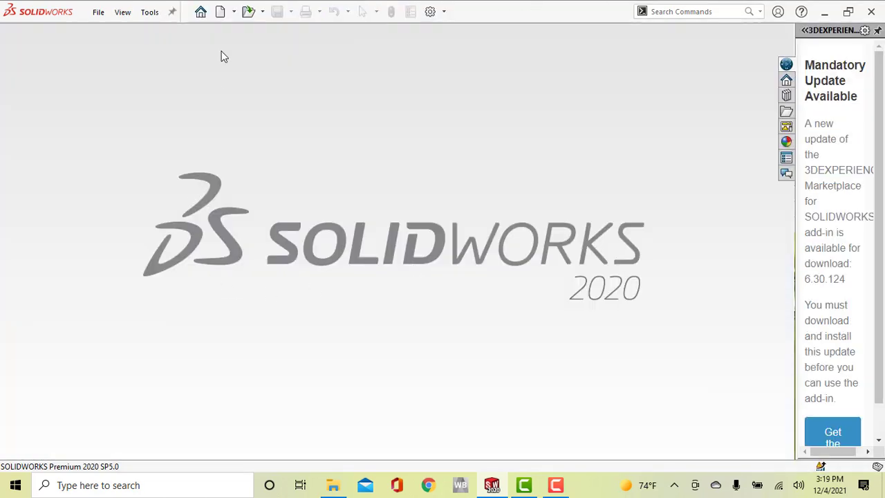
pyautogui.click(221, 13)
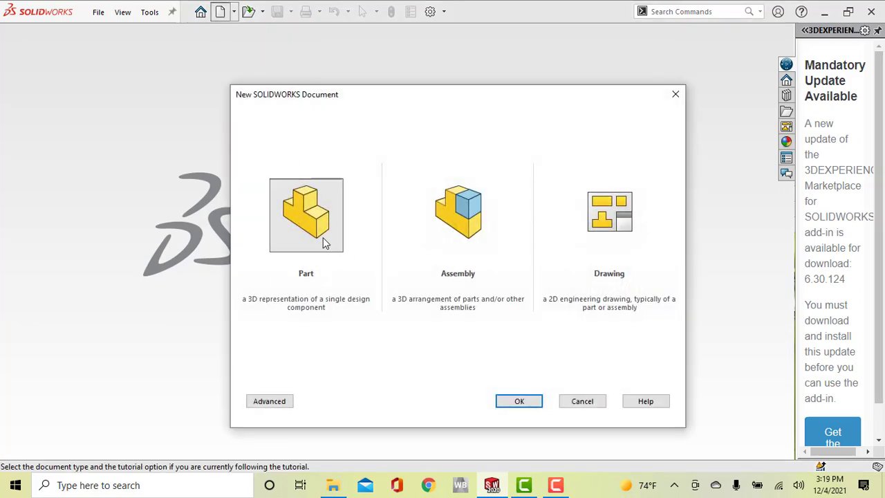
pyautogui.doubleClick(319, 232)
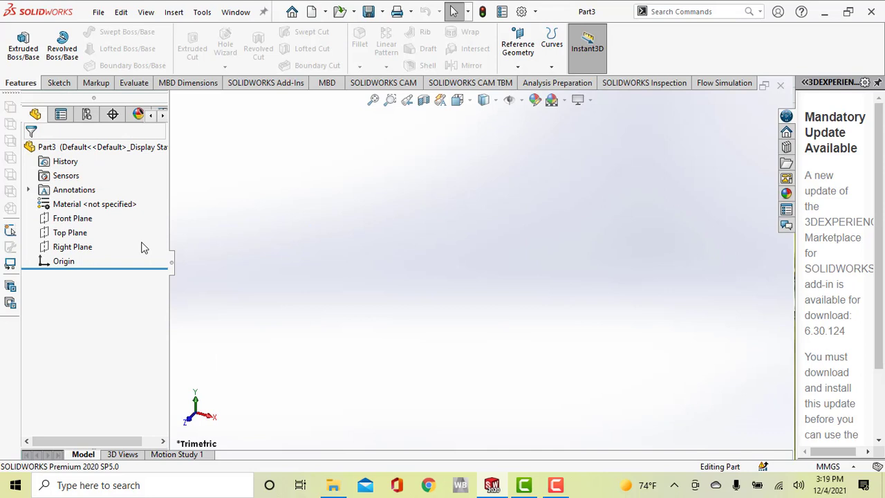
# Sketch a six-sided polygon on the Right Plane, centred on the origin, with an inscribed circle about 118 mm in diameter
pyautogui.click(86, 249)
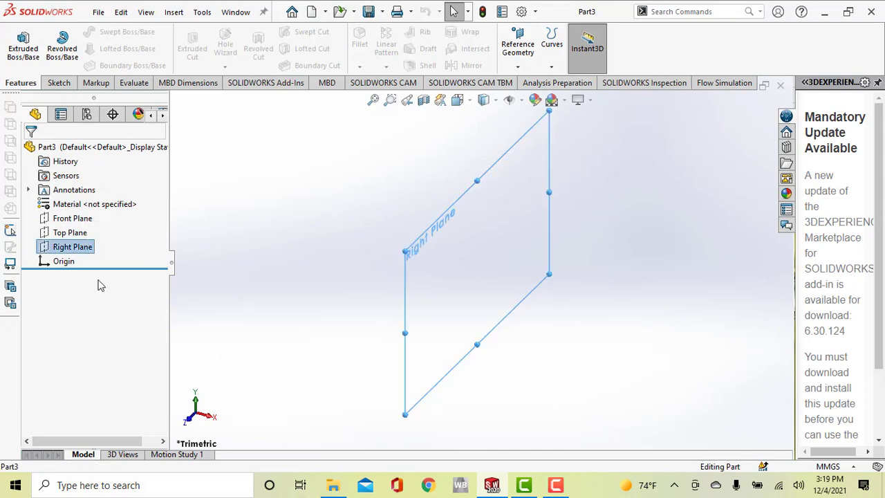
pyautogui.rightClick(79, 251)
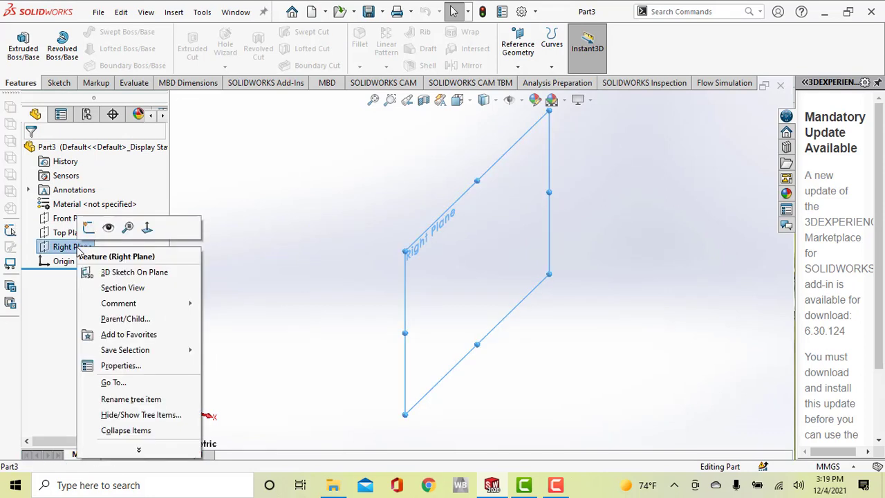
pyautogui.click(89, 228)
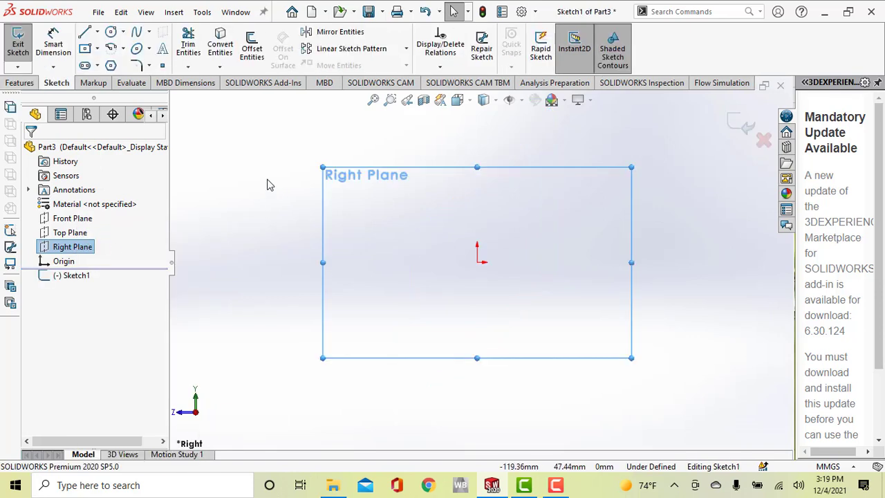
pyautogui.click(111, 66)
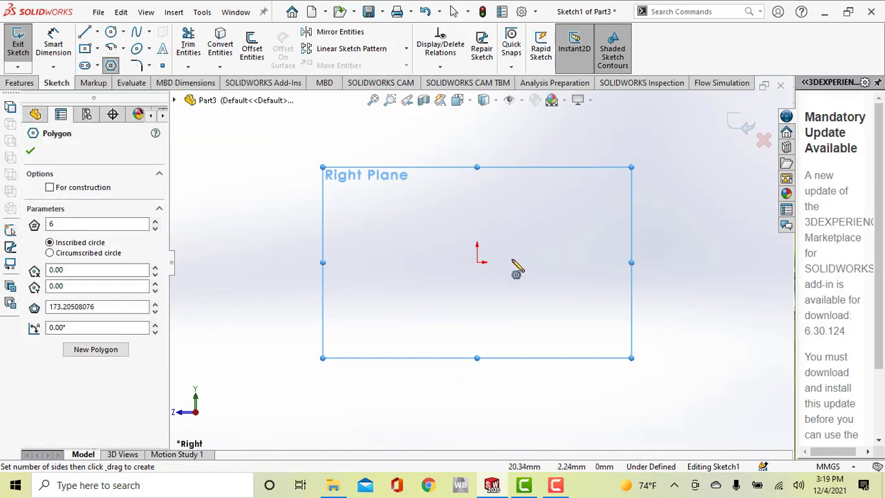
pyautogui.click(477, 263)
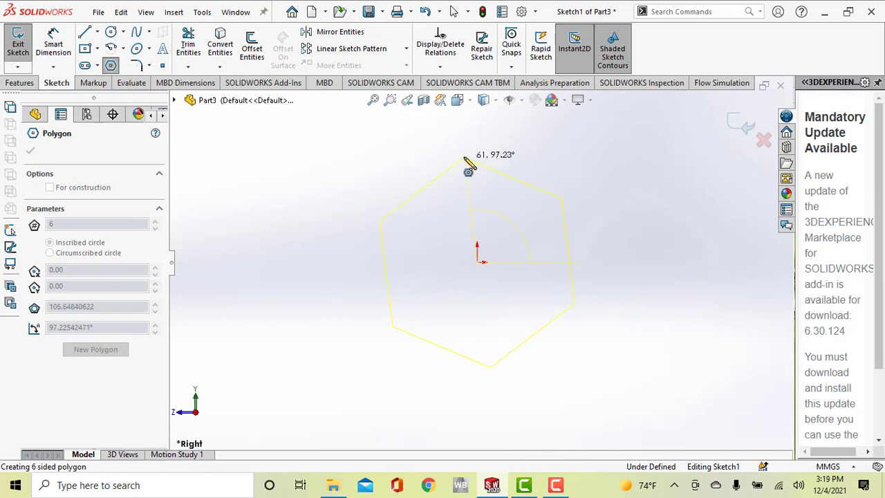
pyautogui.click(423, 158)
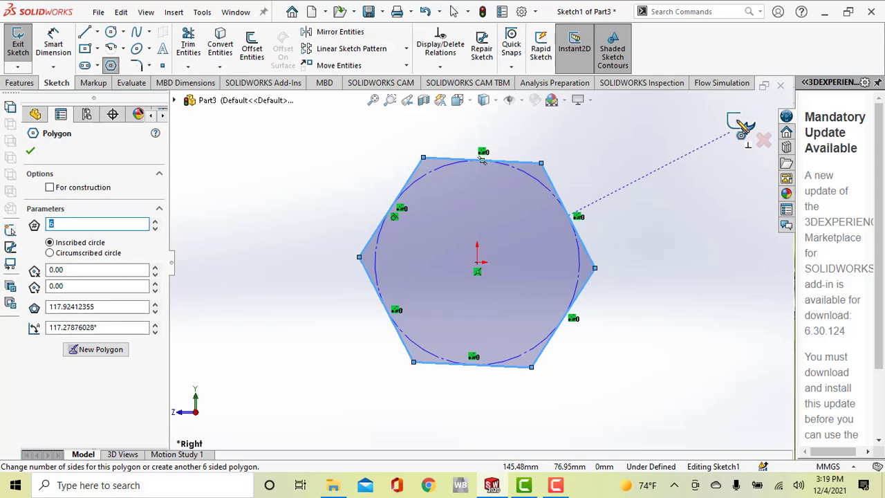
# Extrude the hexagon sketch as a boss with a blind depth of 150 mm
pyautogui.click(27, 84)
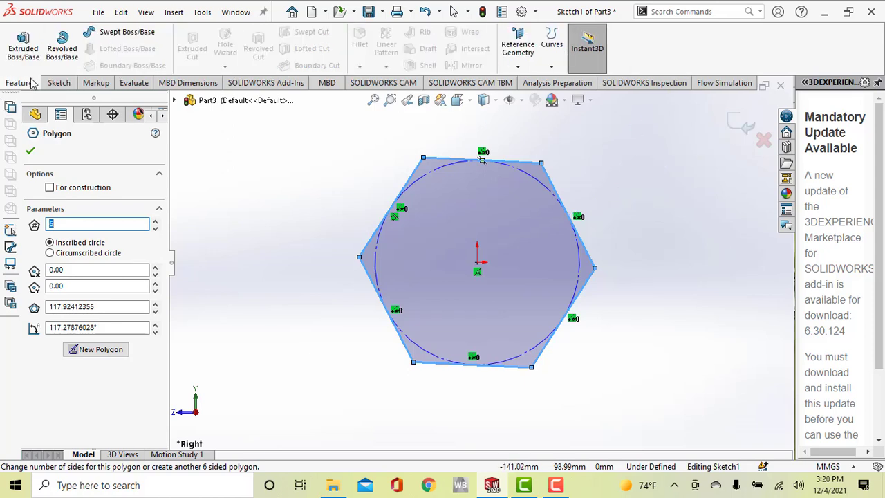
pyautogui.click(29, 58)
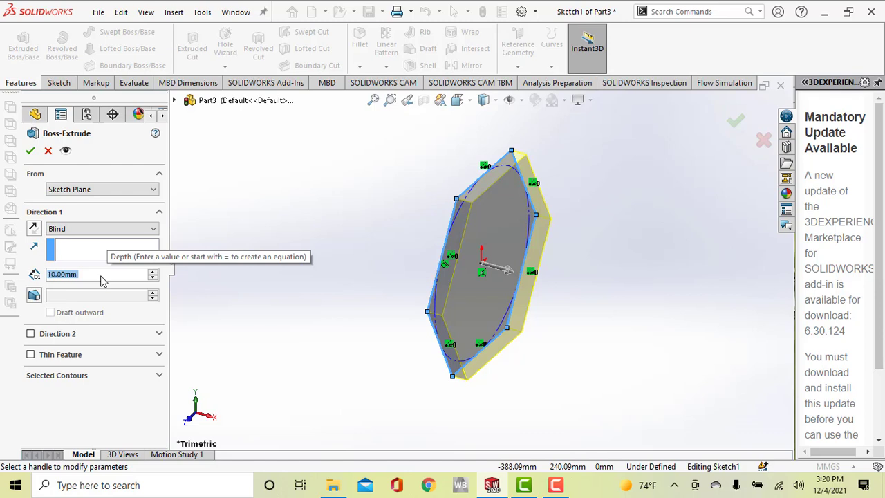
pyautogui.write('150')
pyautogui.press('Return')
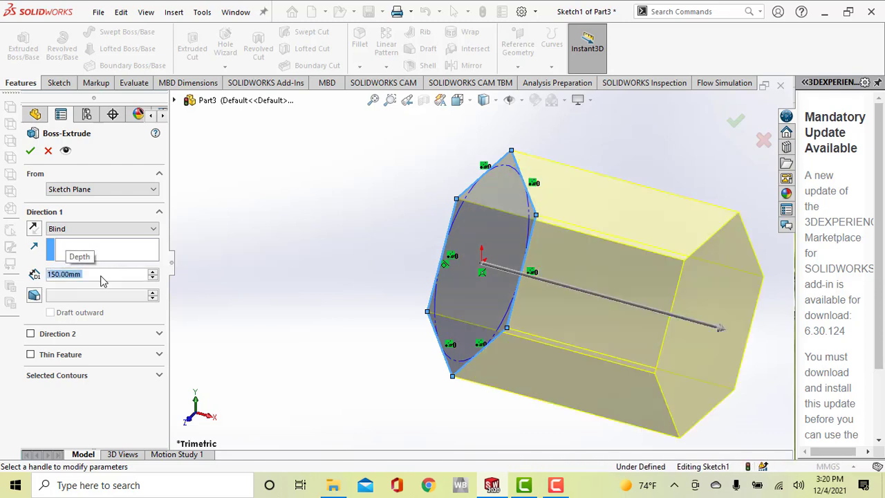
pyautogui.click(30, 150)
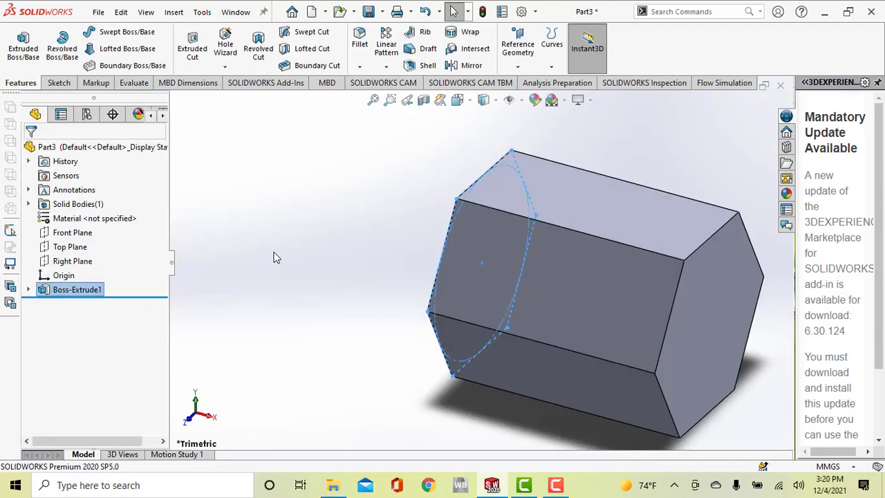
pyautogui.moveTo(280, 257); pyautogui.dragTo(332, 259, button='middle')
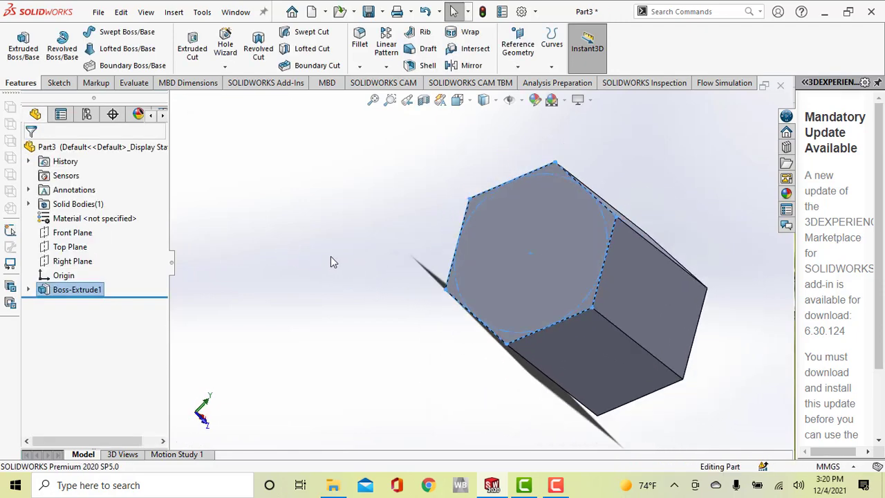
pyautogui.click(367, 295)
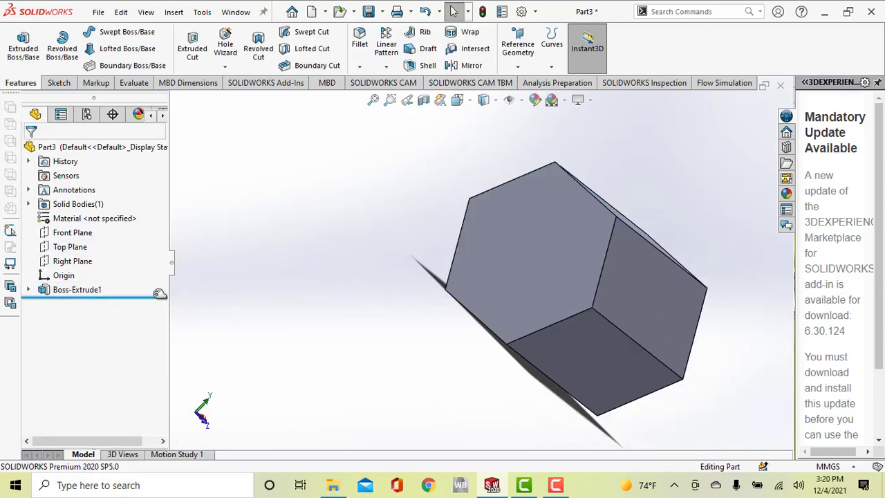
# Reopen the hexagonal extrusion's sketch for editing and draw a circle inside the polygon, centred on the origin
pyautogui.click(28, 290)
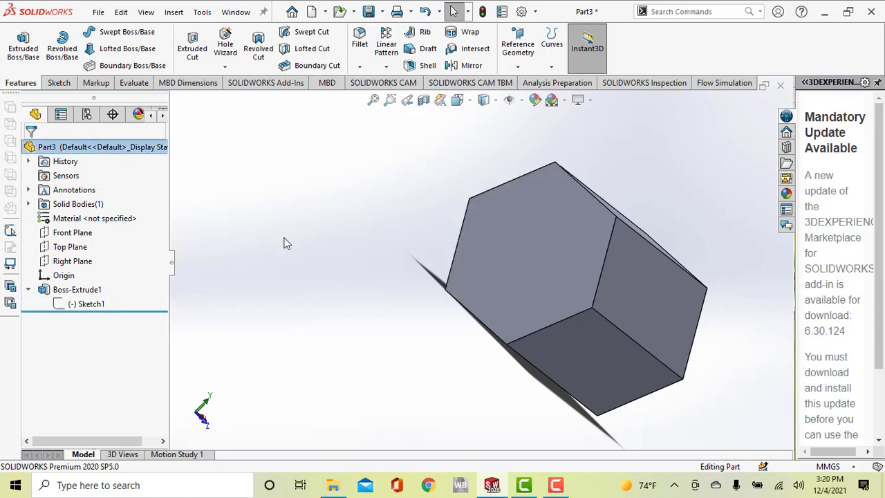
pyautogui.rightClick(90, 307)
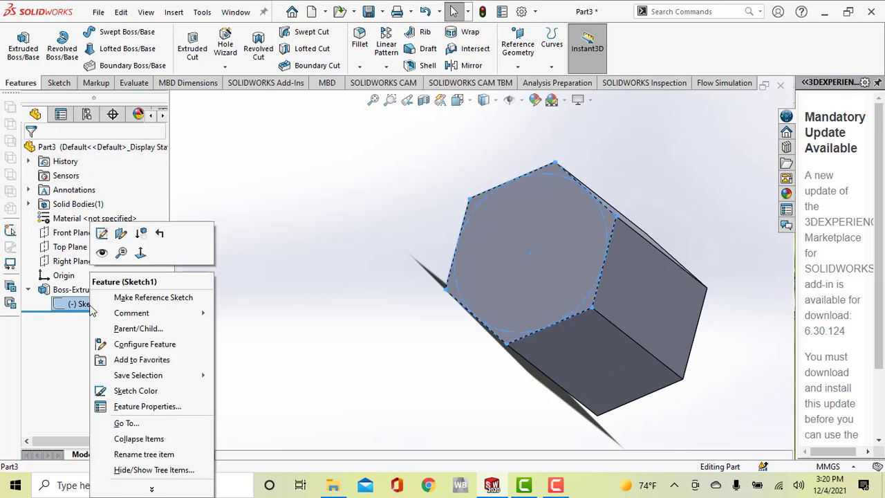
pyautogui.click(101, 235)
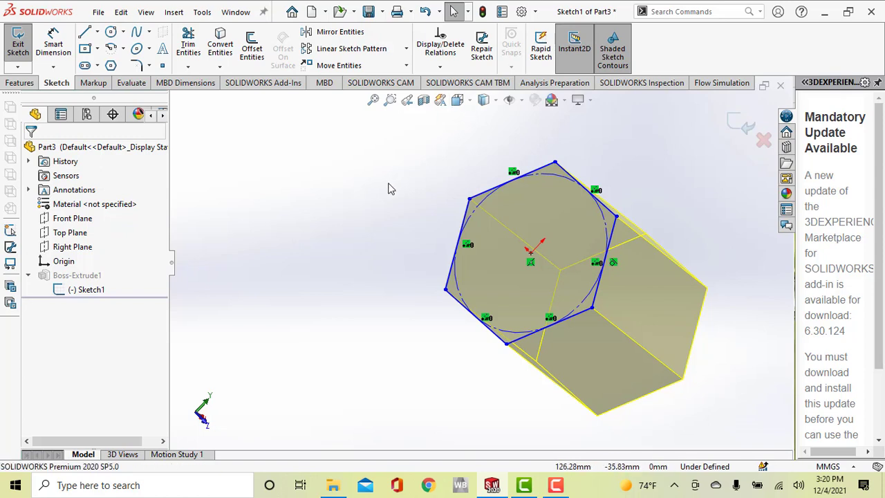
pyautogui.hotkey('ctrl', '8')
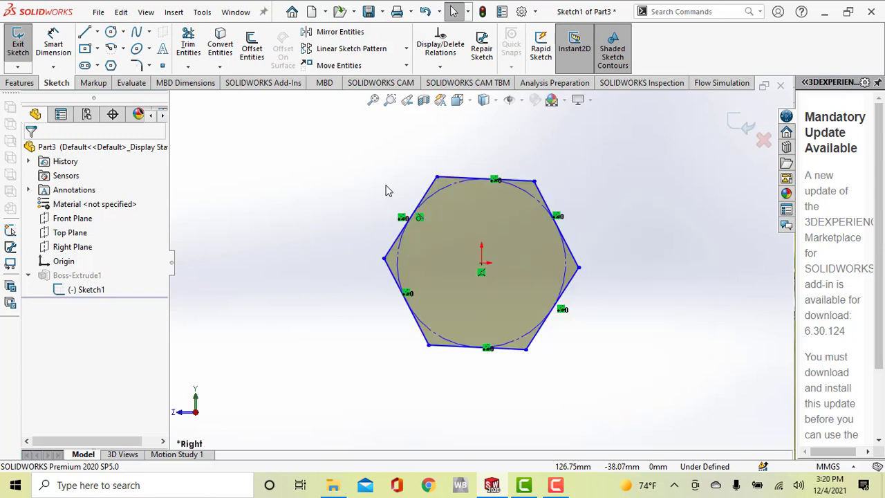
pyautogui.click(111, 31)
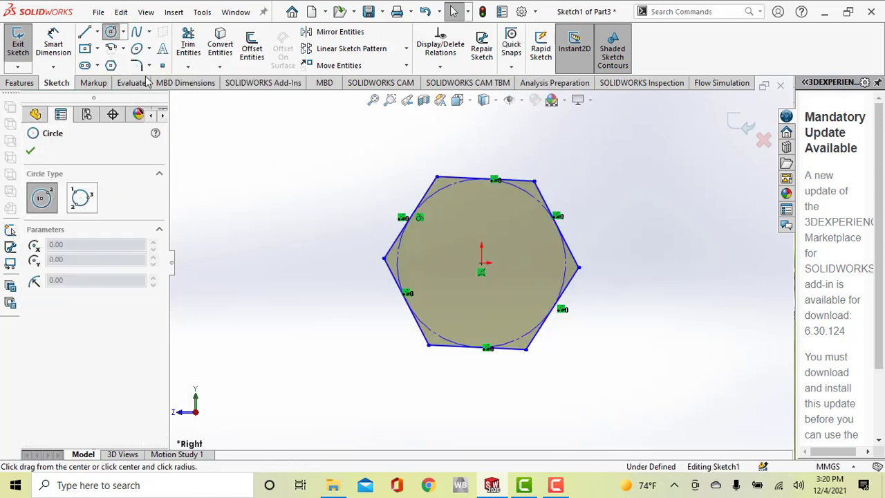
pyautogui.click(483, 264)
pyautogui.click(528, 234)
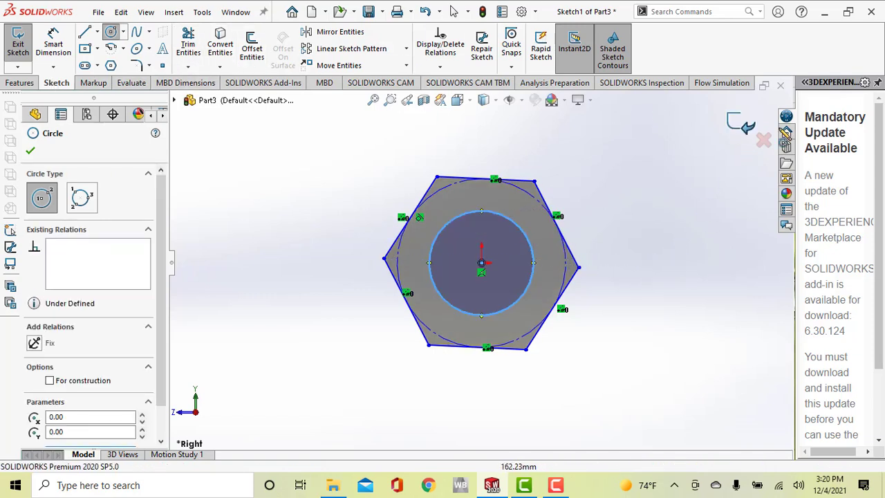
# Exit the sketch to rebuild the hexagonal part with a round hole through its length
pyautogui.click(738, 124)
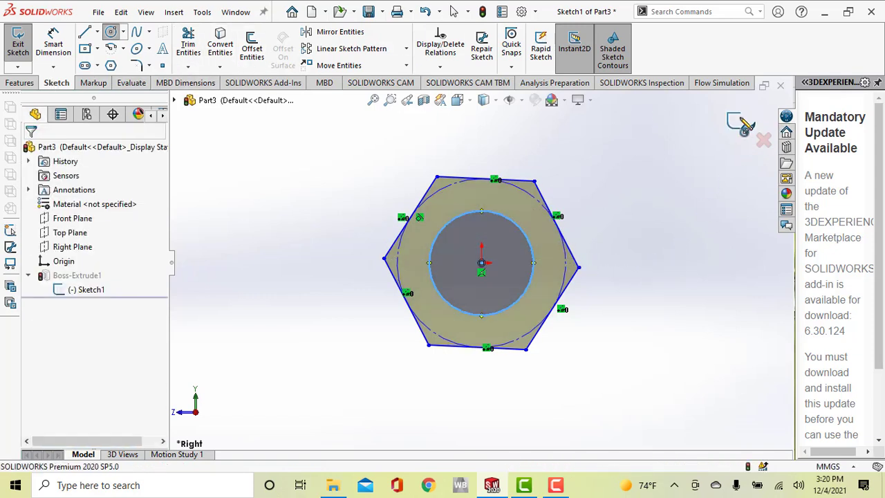
pyautogui.click(738, 123)
pyautogui.moveTo(745, 125)
pyautogui.mouseDown(button='middle')
pyautogui.moveTo(674, 236)
pyautogui.moveTo(634, 210)
pyautogui.moveTo(680, 174)
pyautogui.moveTo(666, 170)
pyautogui.moveTo(673, 205)
pyautogui.moveTo(648, 212)
pyautogui.moveTo(669, 221)
pyautogui.moveTo(660, 190)
pyautogui.mouseUp(button='middle')
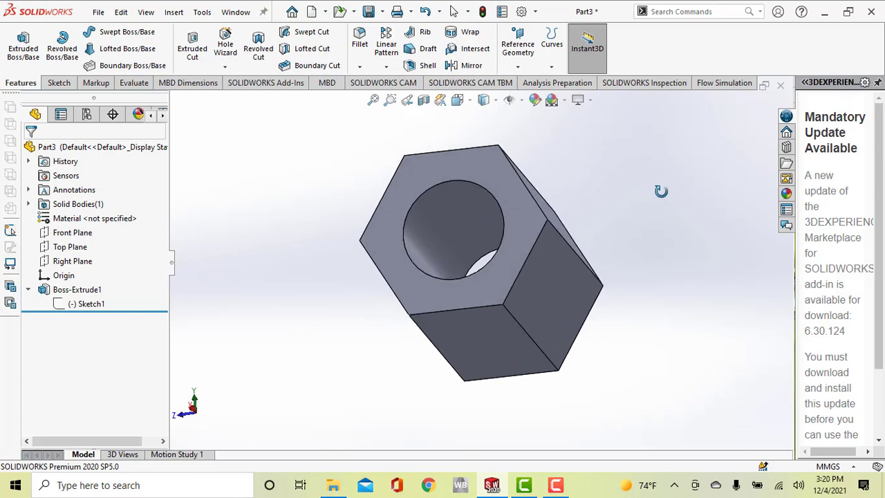